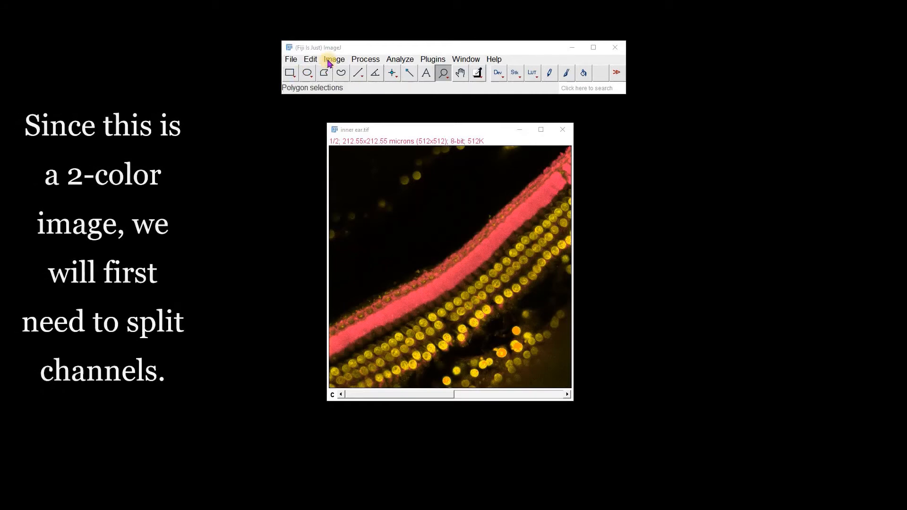
Step: Split inner ear.tif into separate channels and apply the Grays lookup table to the C2 channel image
left_click(333, 59)
mouse_move(344, 133)
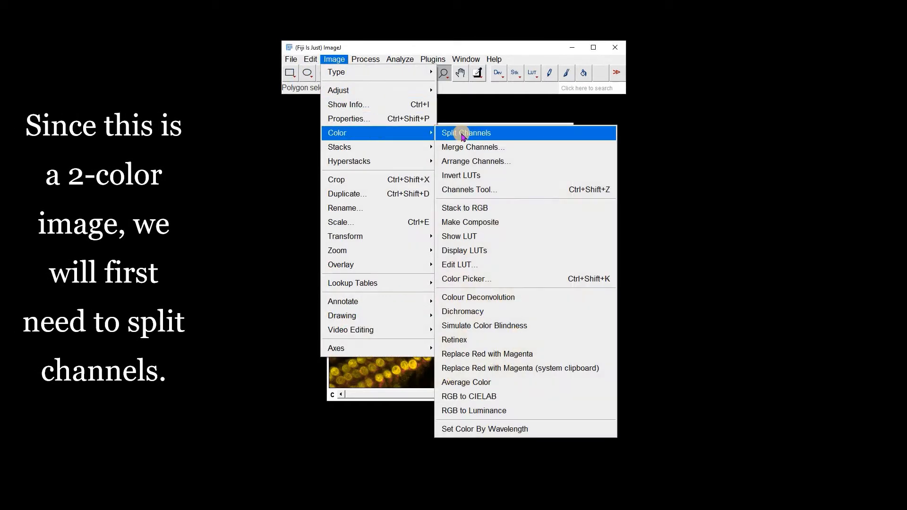
left_click(456, 132)
mouse_move(456, 131)
left_mouse_down()
mouse_move(599, 151)
mouse_move(707, 120)
mouse_move(715, 128)
mouse_move(452, 125)
left_mouse_up()
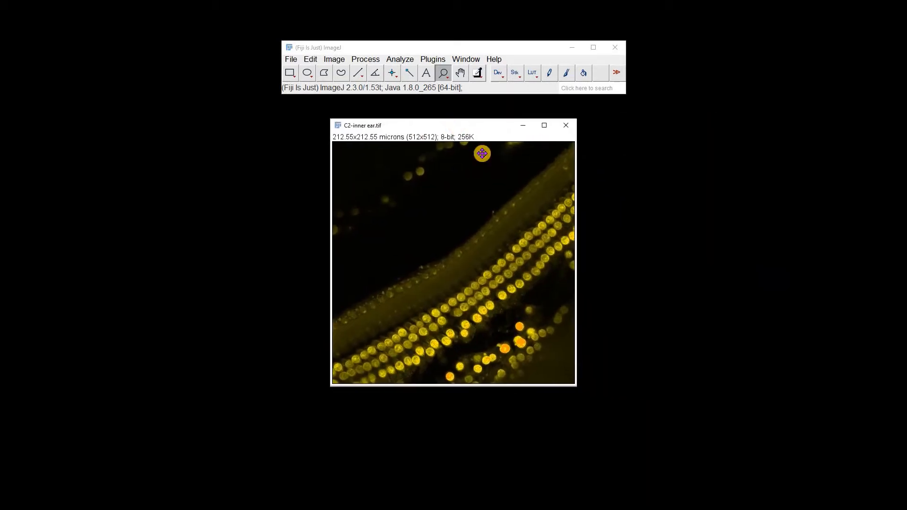
left_click(533, 74)
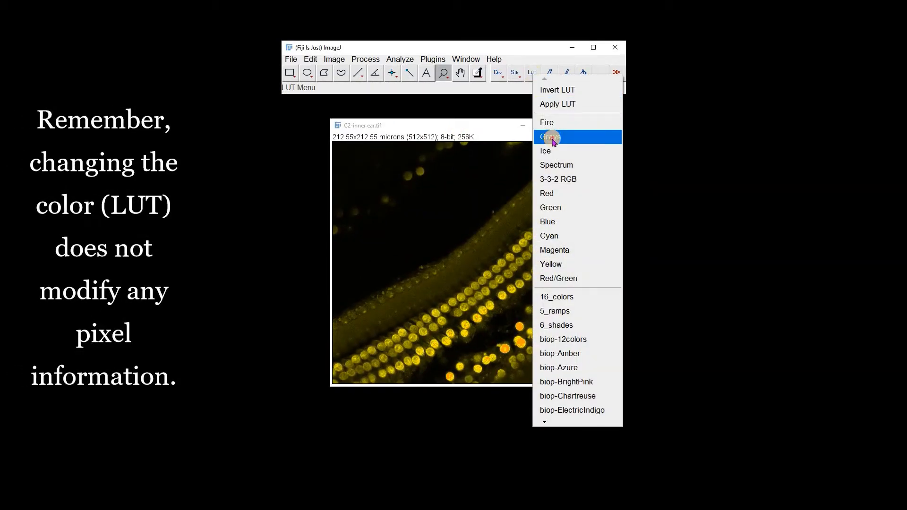
left_click(552, 137)
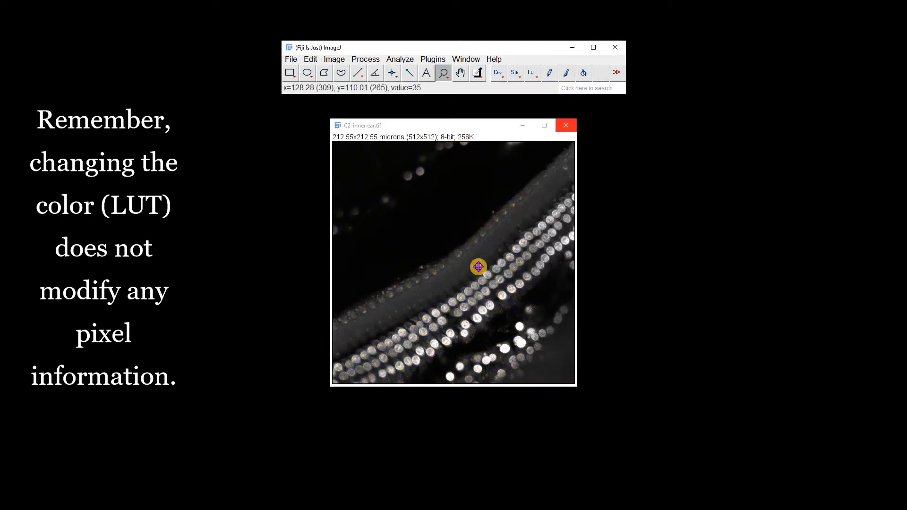
Step: Set an intensity threshold on the C2 channel image with the Otsu algorithm, highlighted in red
left_click(334, 59)
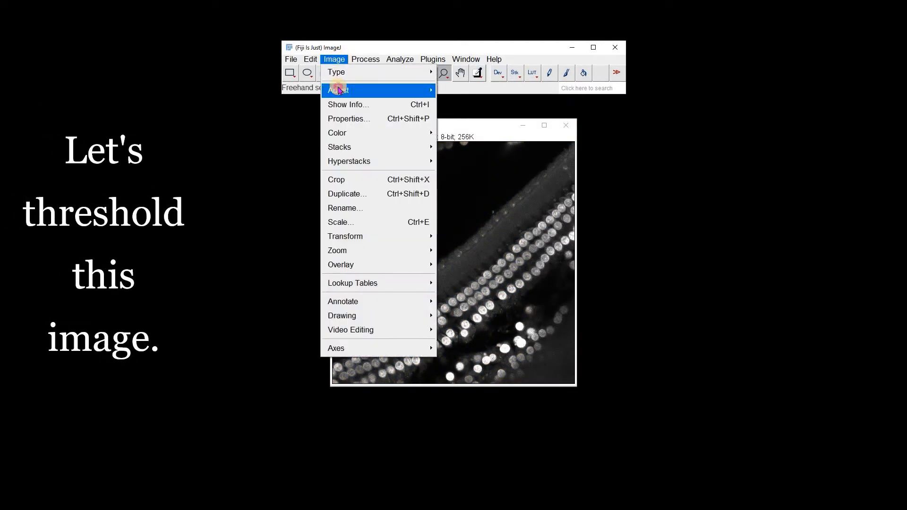
mouse_move(335, 89)
left_click(462, 133)
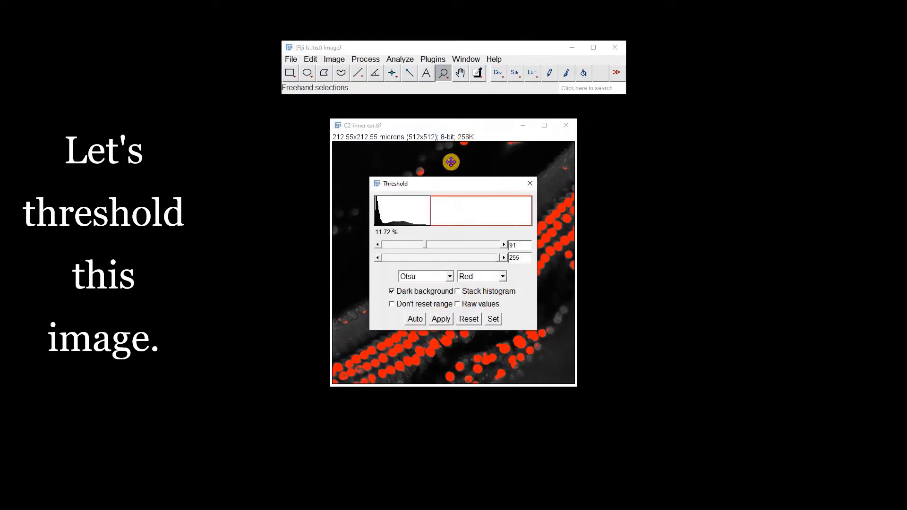
left_click_drag(447, 188, 692, 170)
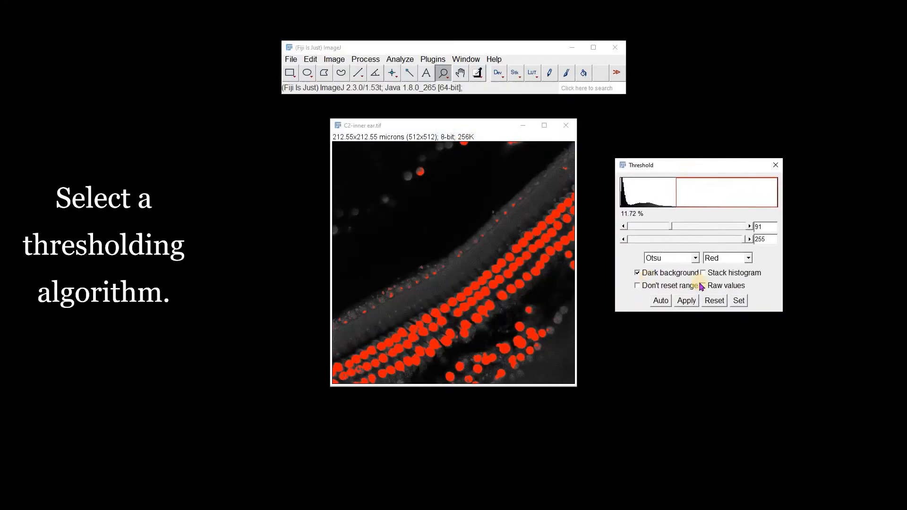
left_click(696, 259)
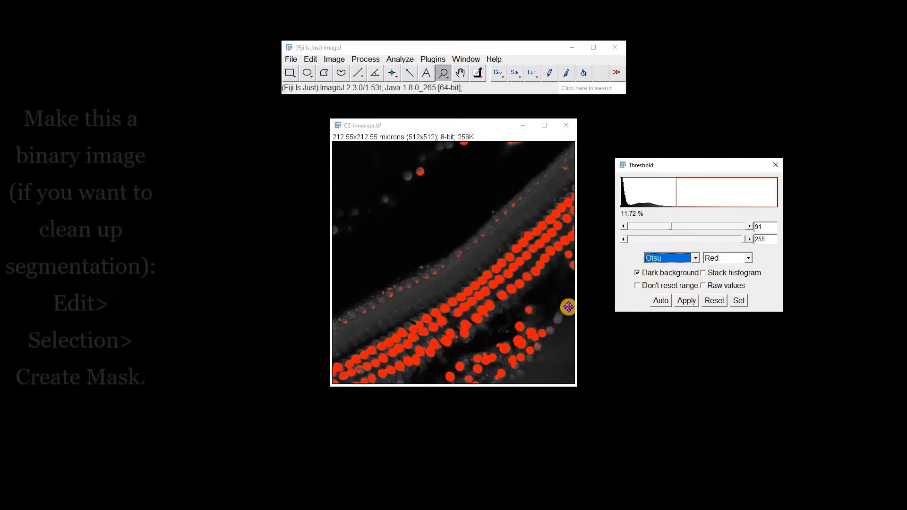
Step: Create a binary mask from the thresholded C2 image and apply the binary Open operation to remove stray pixels
left_click(306, 62)
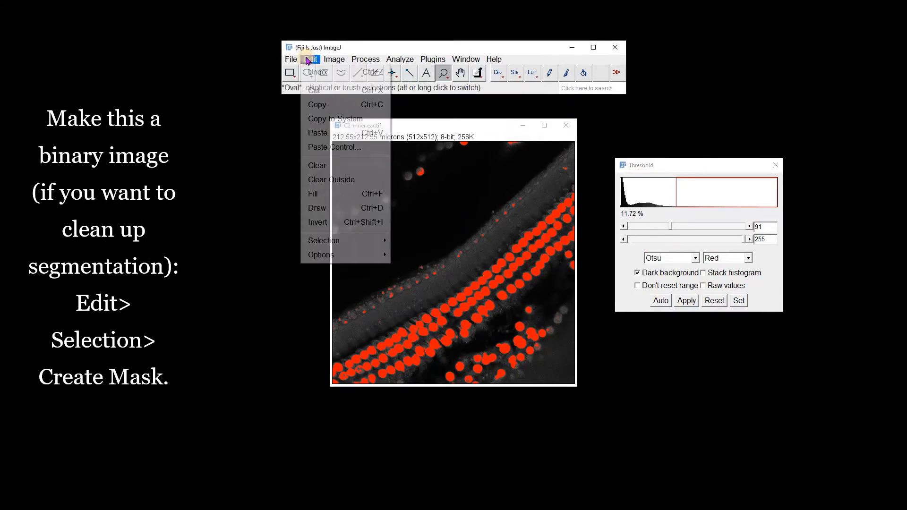
mouse_move(348, 241)
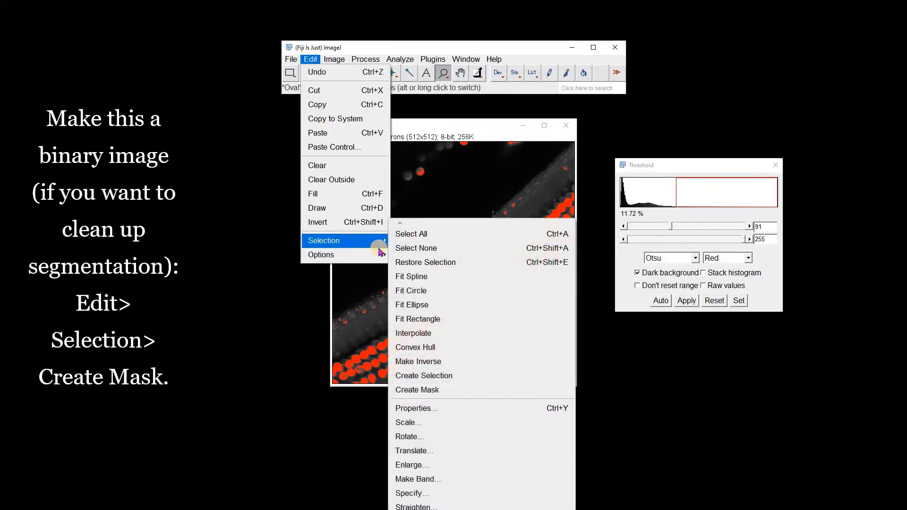
left_click(422, 390)
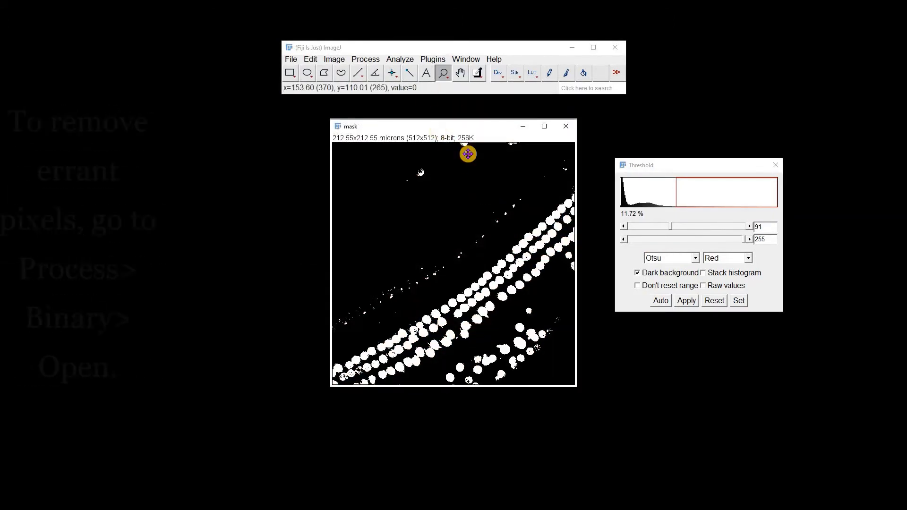
left_click(366, 60)
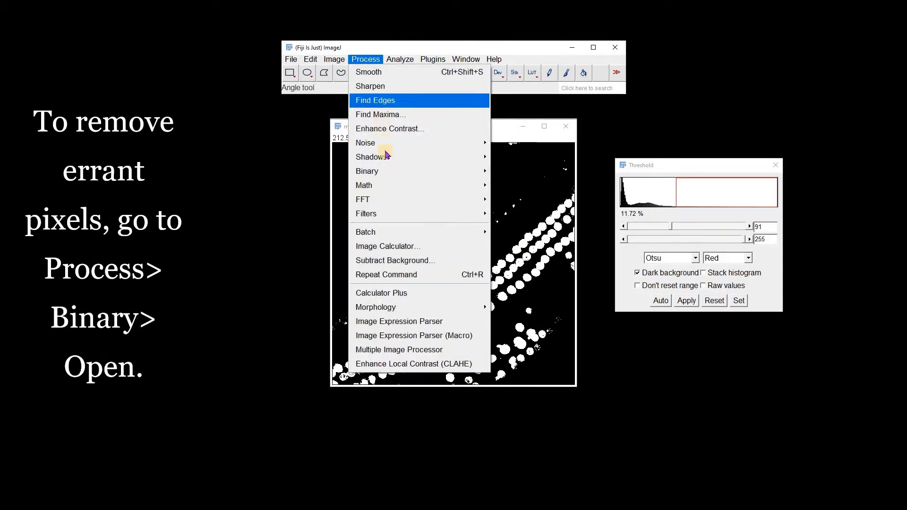
mouse_move(383, 171)
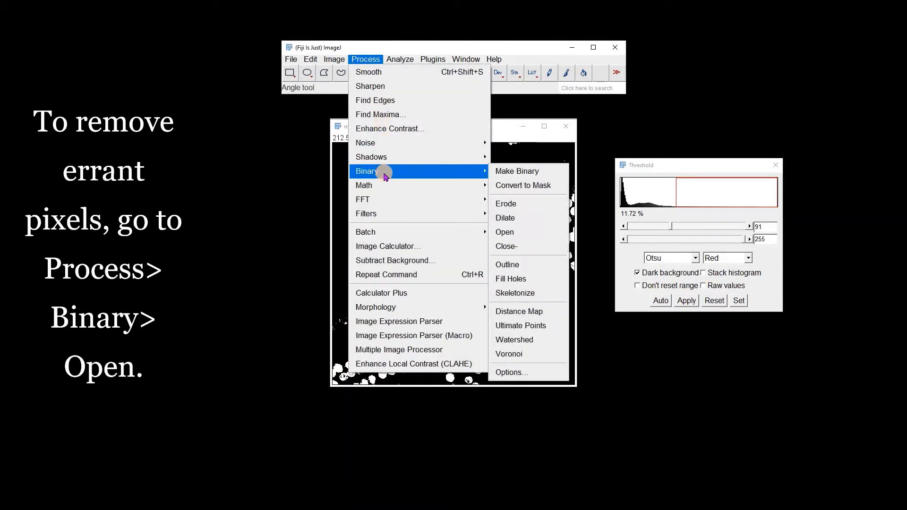
left_click(504, 232)
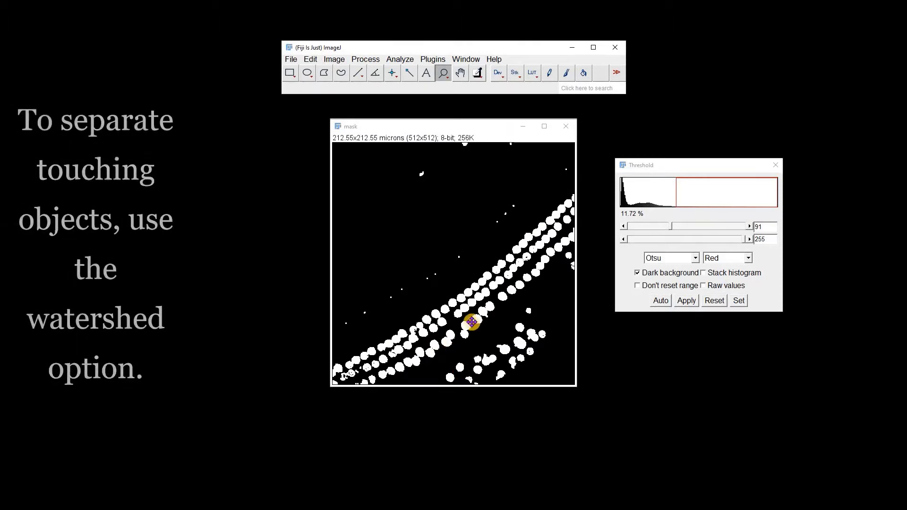
Step: Separate the touching cells in the mask with the binary Watershed operation
left_click(471, 303)
left_click(543, 401)
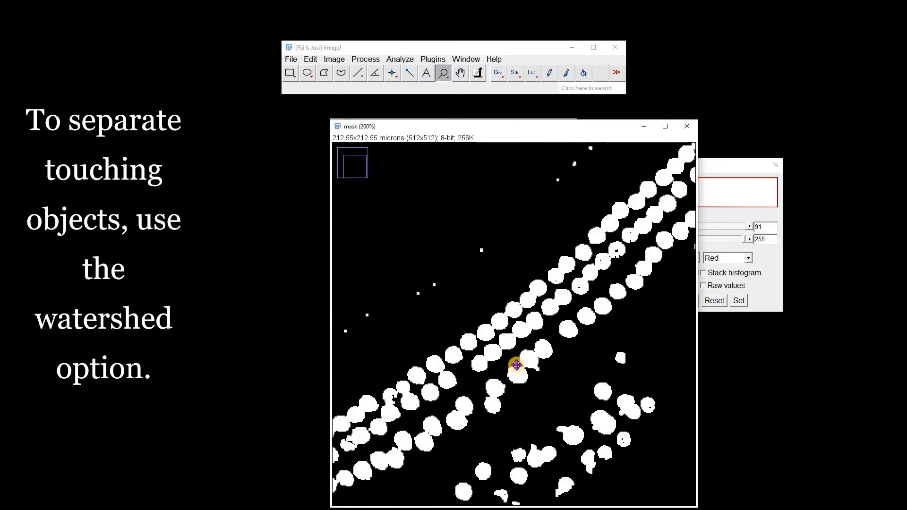
left_click(518, 364)
left_click(363, 62)
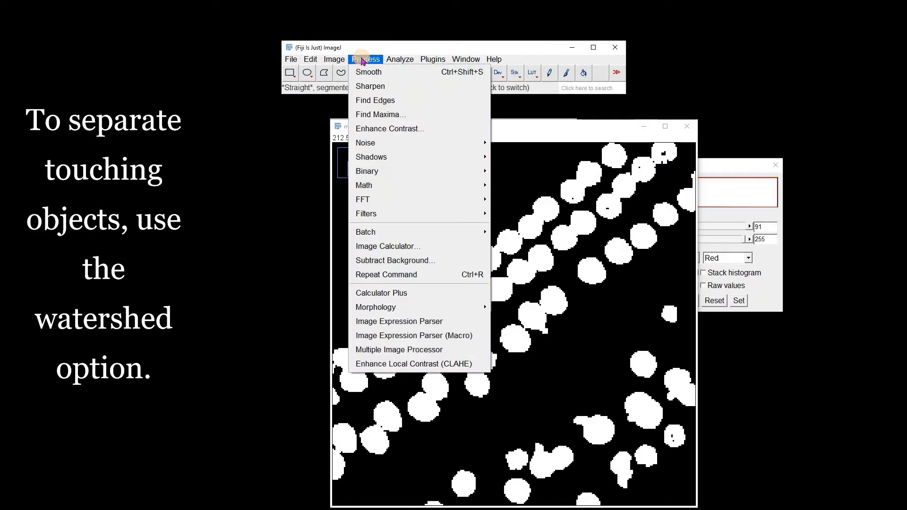
mouse_move(415, 174)
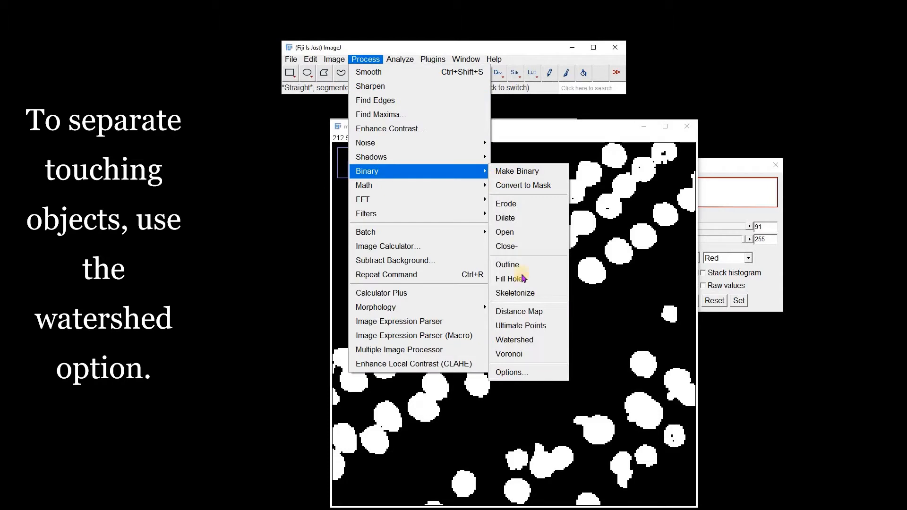
left_click(525, 340)
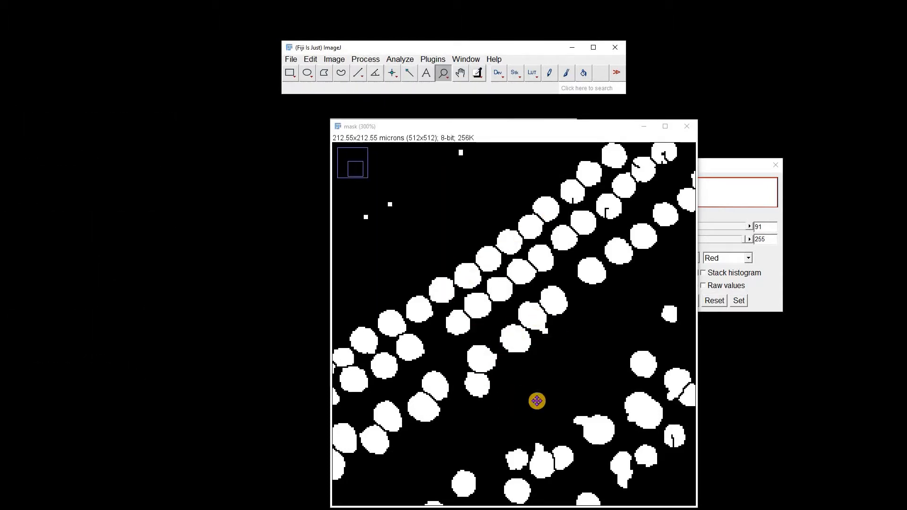
right_click(524, 363)
right_click(525, 362)
right_click(524, 362)
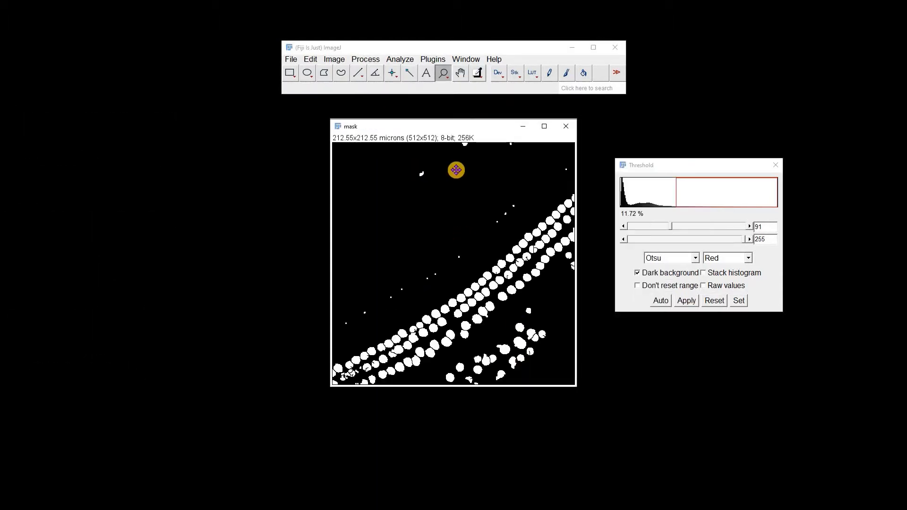
left_click(400, 59)
left_click(442, 164)
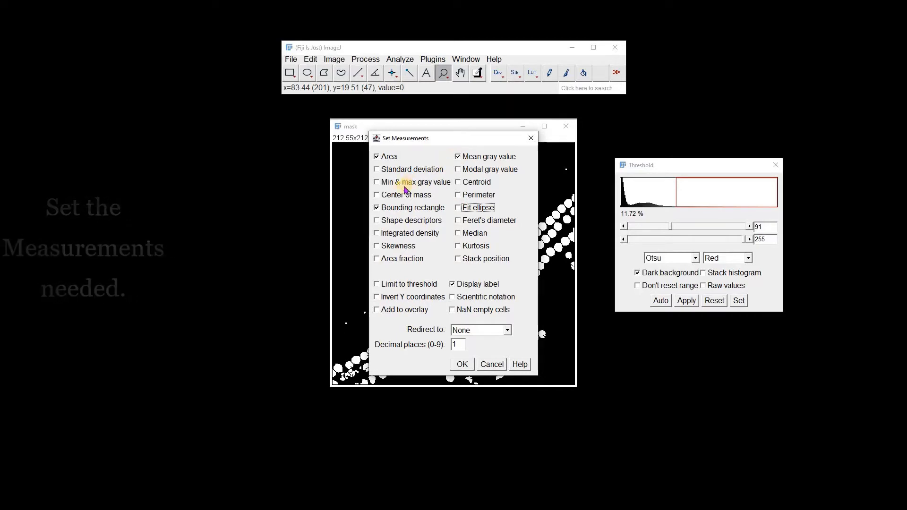
left_click(376, 208)
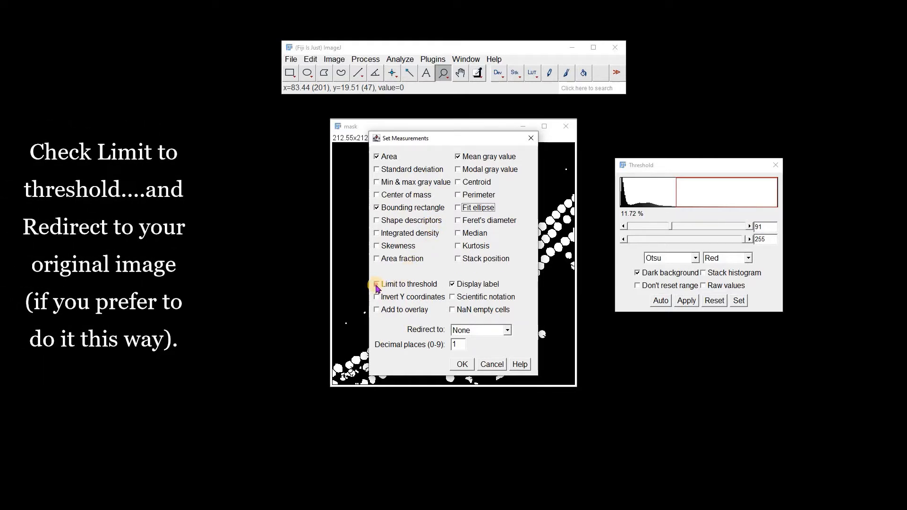
left_click(508, 331)
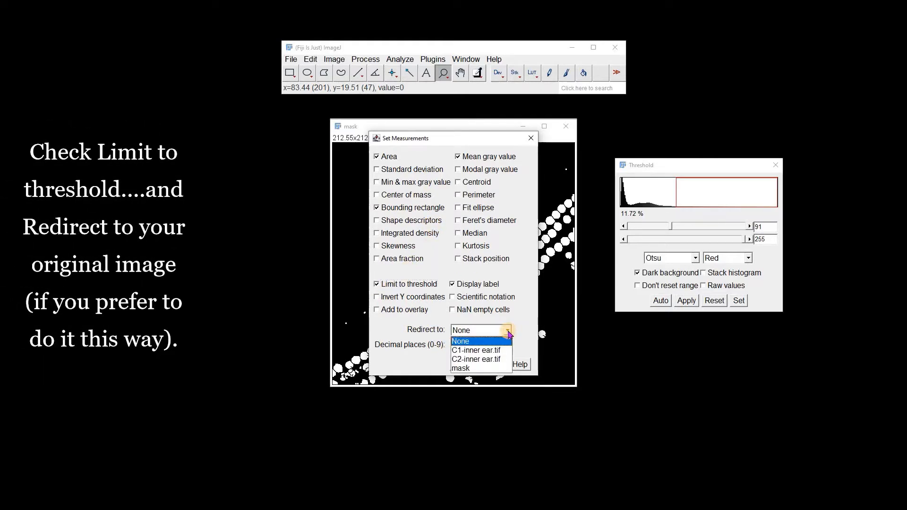
left_click(468, 341)
left_click(487, 364)
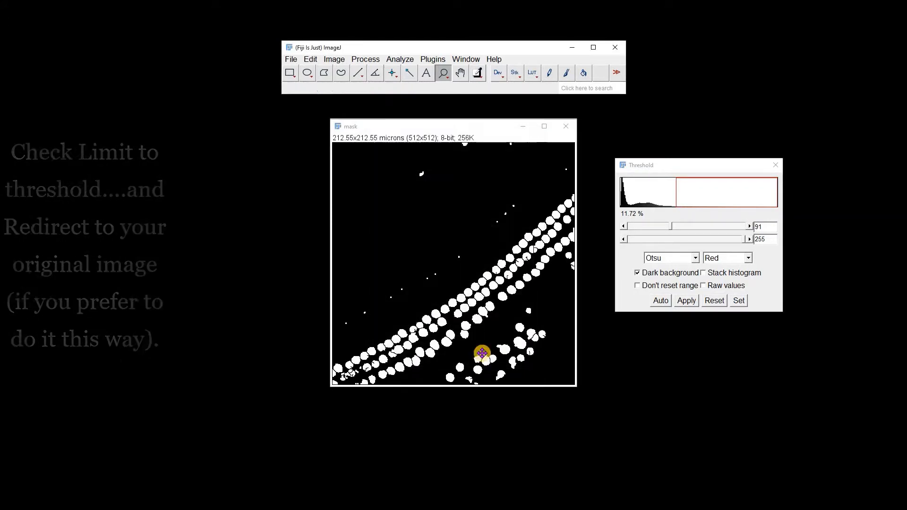
Step: Draw a rotated rectangle selection on the mask and adjust it to enclose the three diagonal rows of cells
right_click(298, 77)
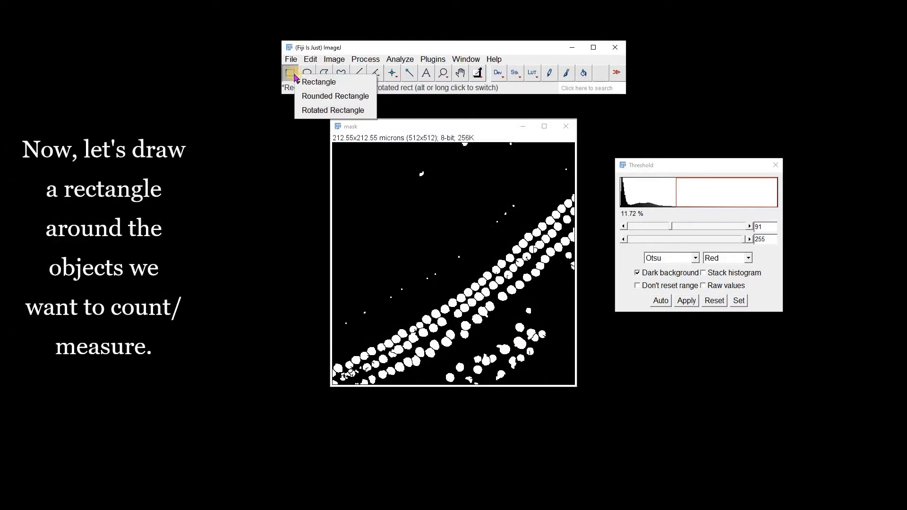
left_click(315, 112)
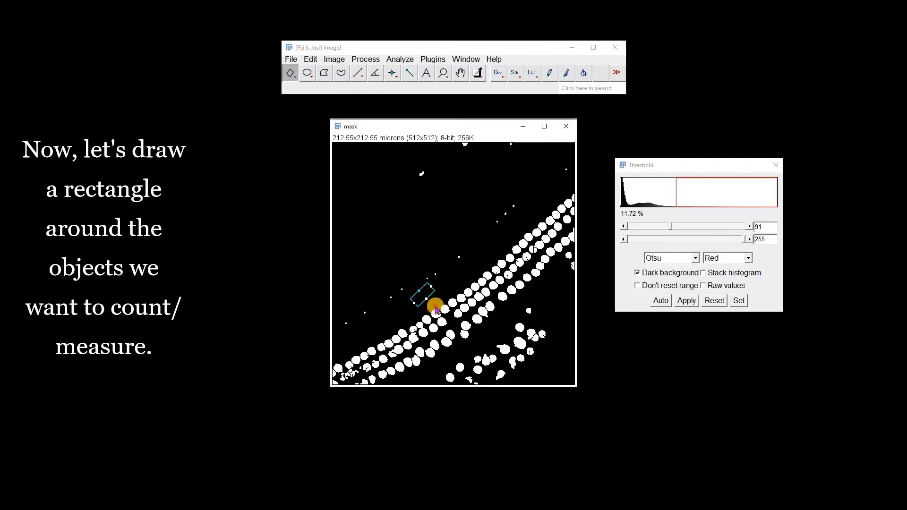
mouse_move(434, 306)
left_mouse_down()
mouse_move(522, 263)
mouse_move(519, 211)
left_mouse_up()
left_click_drag(477, 260, 515, 309)
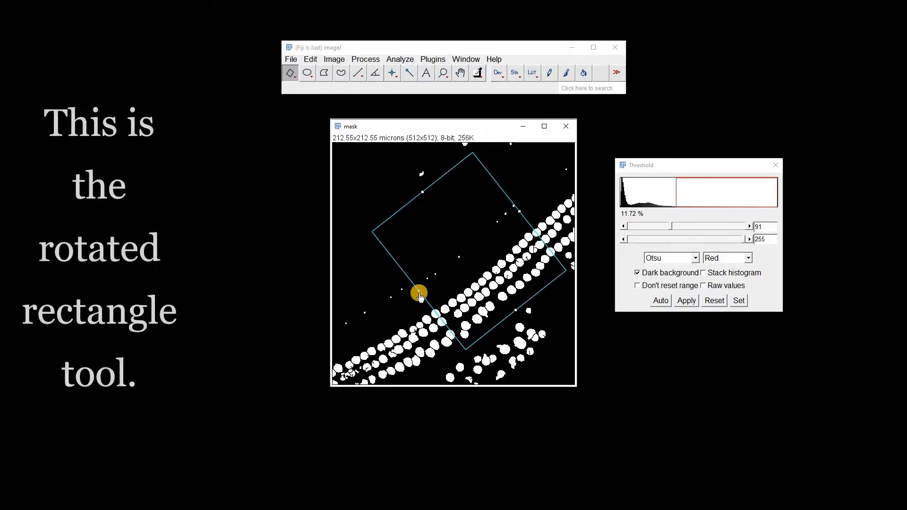
left_click_drag(419, 291, 361, 323)
left_click_drag(397, 205, 425, 253)
left_click_drag(433, 273, 480, 323)
left_click_drag(453, 292, 447, 284)
left_click_drag(544, 254, 555, 242)
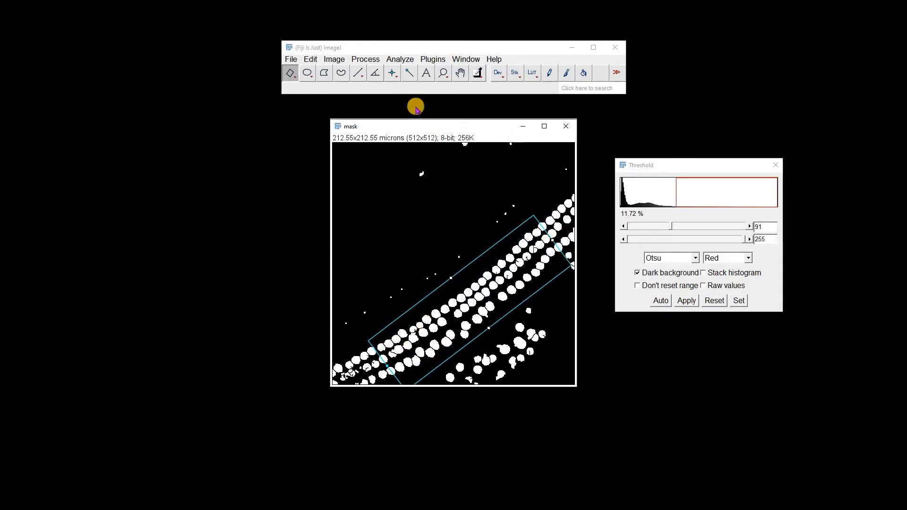
Step: Analyze particles in the selection with size 5-Infinity micron^2, showing ellipses, with Display results off and Exclude on edges, Summarize and Add to Manager on
left_click(399, 60)
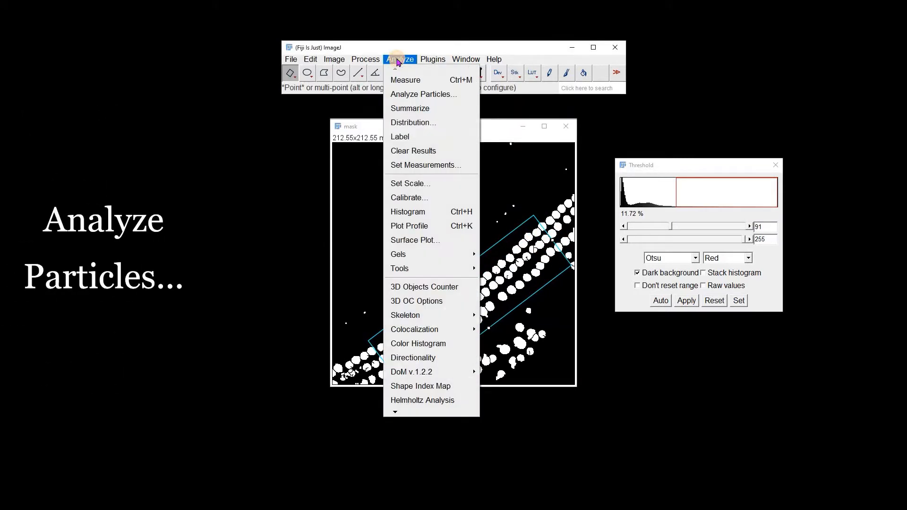
left_click(409, 95)
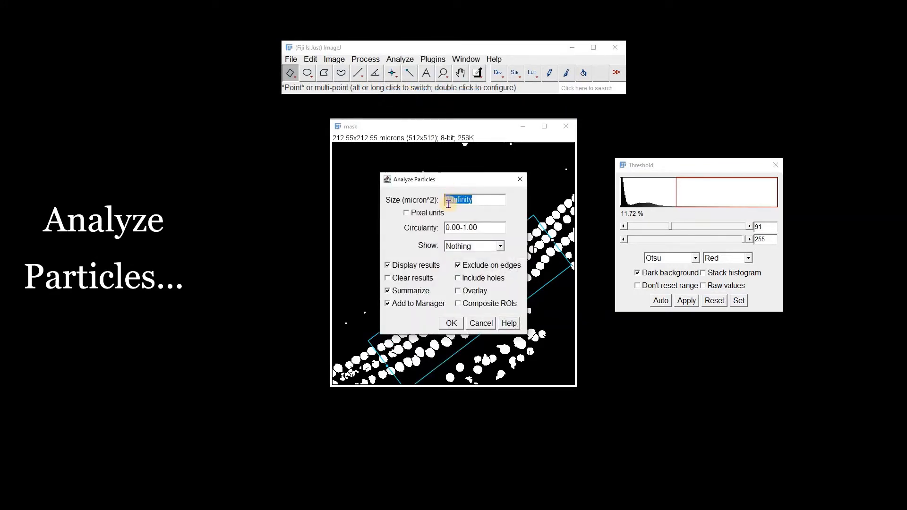
type("5")
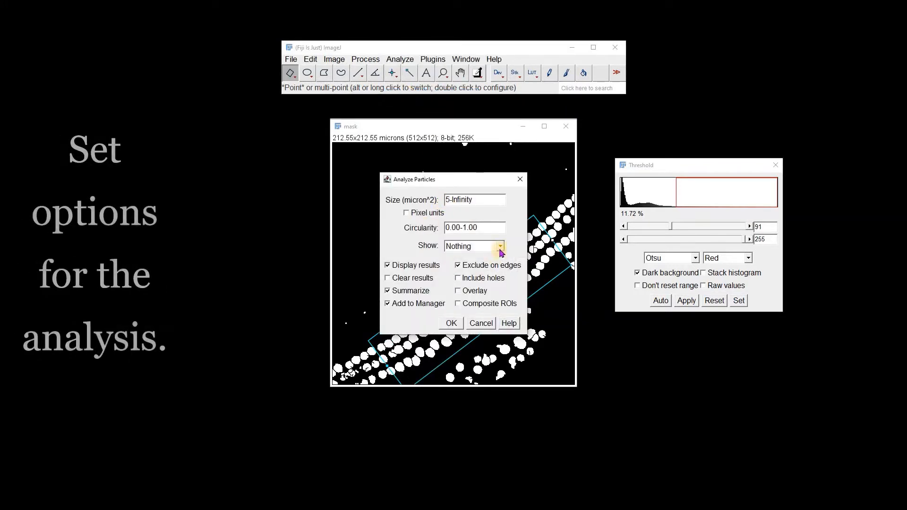
left_click(500, 245)
left_click(458, 302)
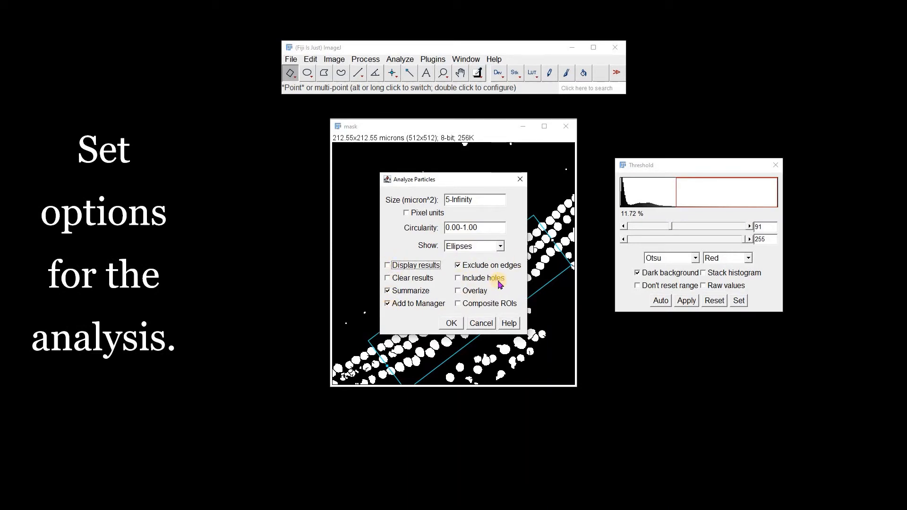
left_click(451, 323)
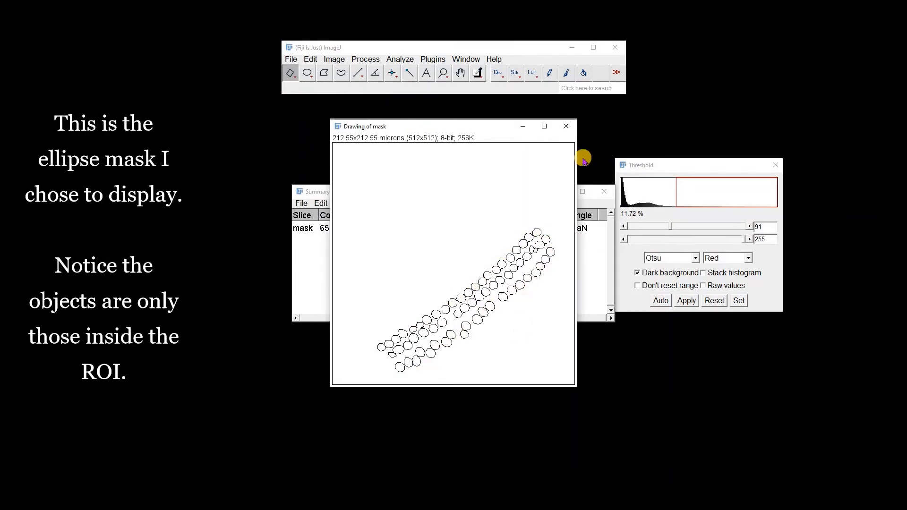
Step: Close the ellipse drawing and the Summary table, and move the ROI Manager and mask aside to uncover the C2-inner ear.tif image
left_click(566, 126)
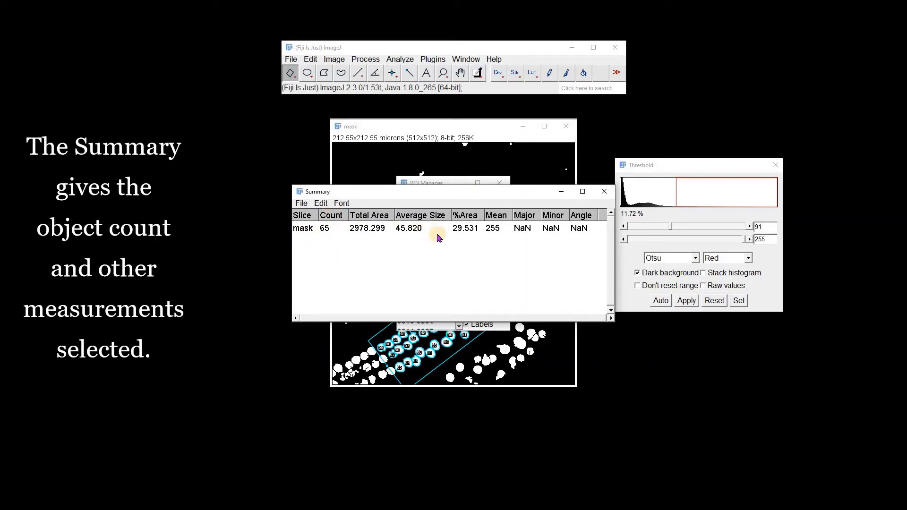
left_click(604, 192)
left_click_drag(425, 183, 648, 168)
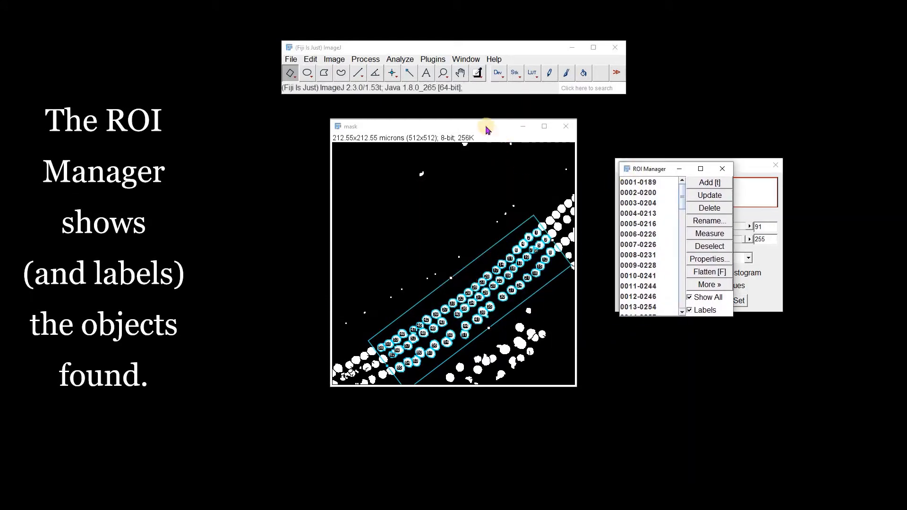
left_click_drag(488, 130, 377, 149)
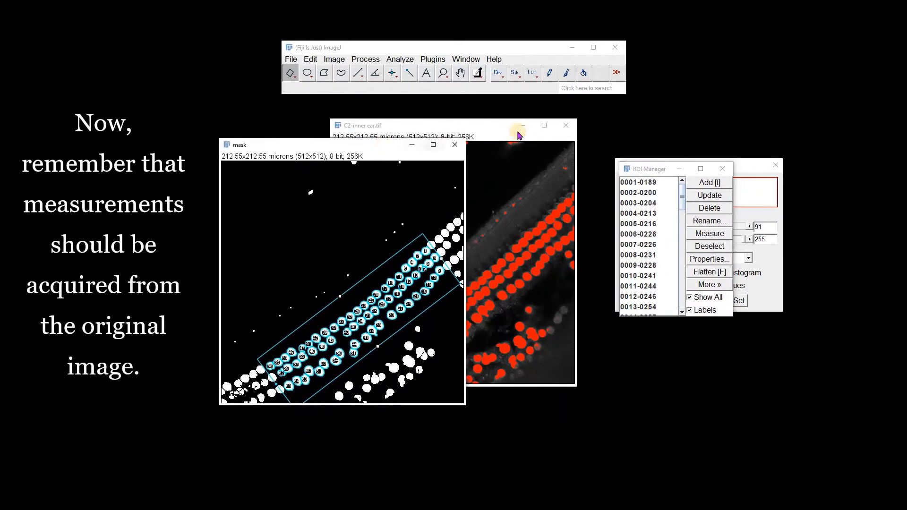
Step: Reset the threshold on C2-inner ear.tif, place the mask behind it and move the Threshold window off the ROI Manager
left_click(487, 129)
left_click(774, 298)
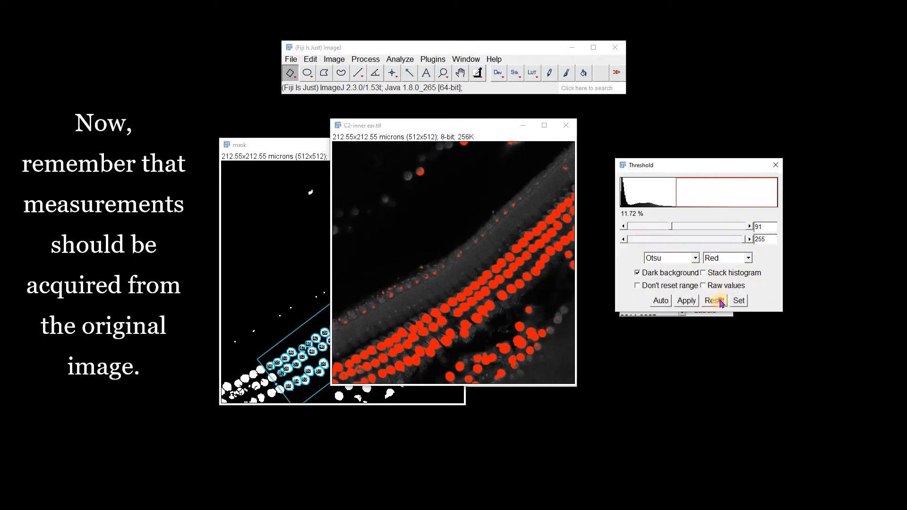
left_click(714, 300)
left_click_drag(300, 145, 400, 152)
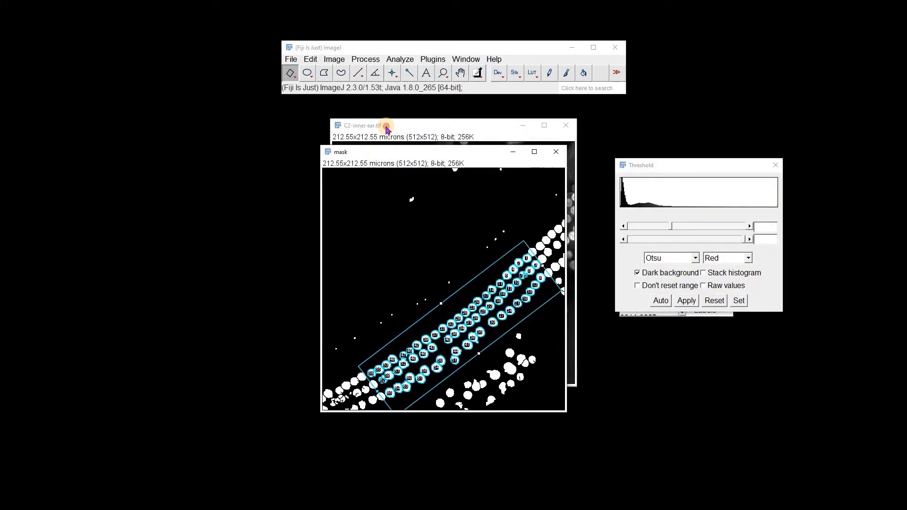
left_click(387, 127)
left_click_drag(645, 176, 715, 99)
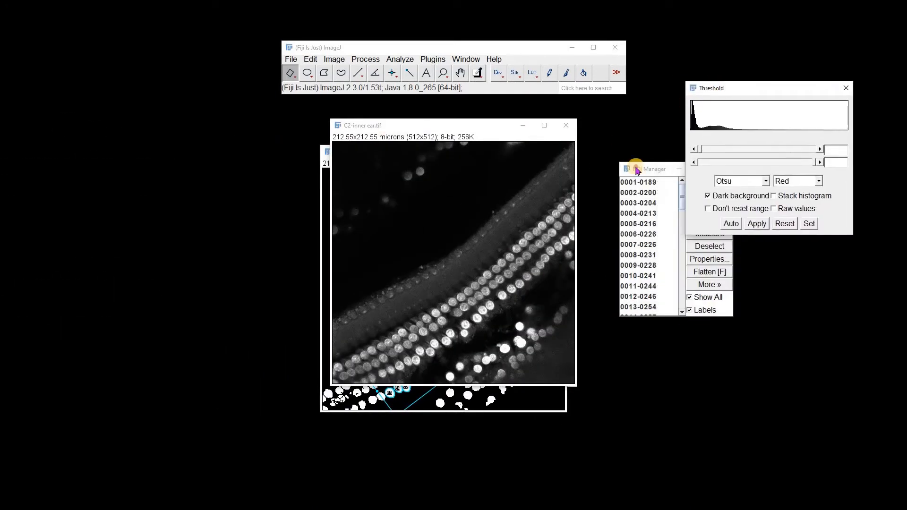
Step: Show all ROIs from the ROI Manager on C2-inner ear.tif and measure them
left_click(647, 169)
left_click(689, 298)
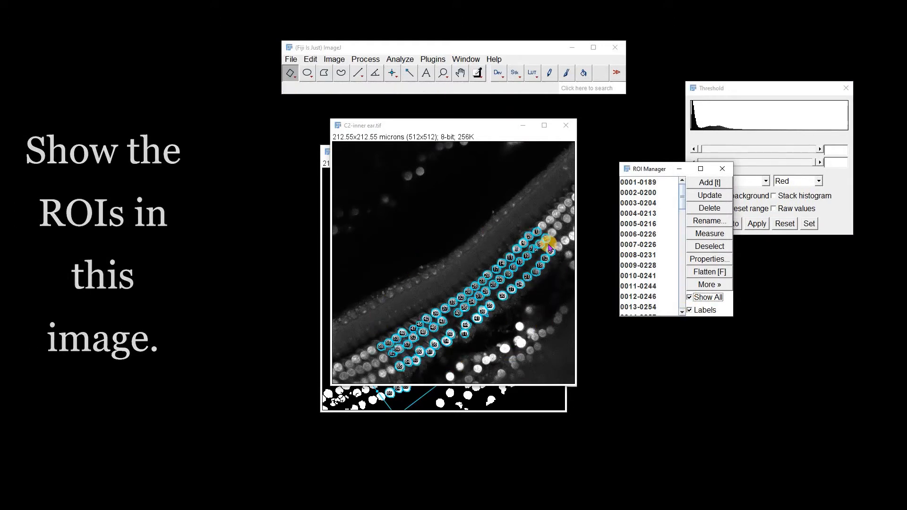
left_click(707, 234)
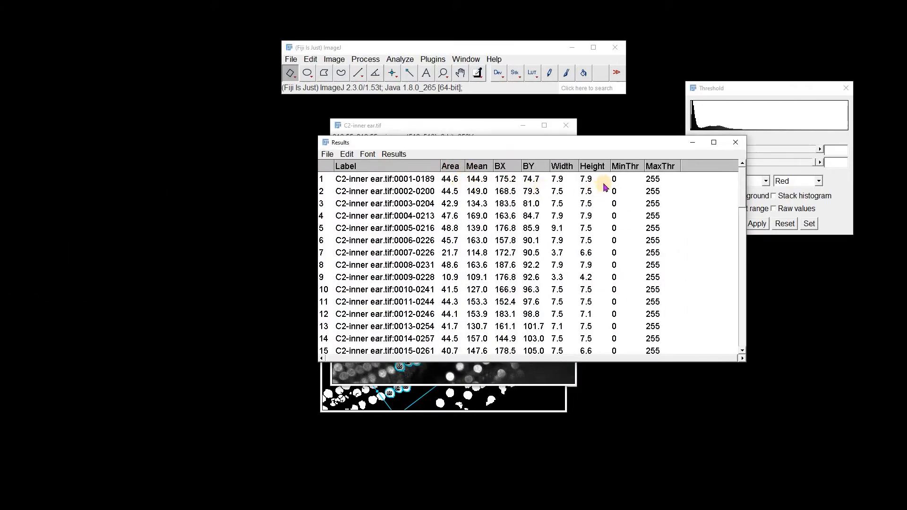
left_click_drag(736, 228, 722, 142)
Step: Close the Results table holding the C2-inner ear.tif measurements
left_click(327, 155)
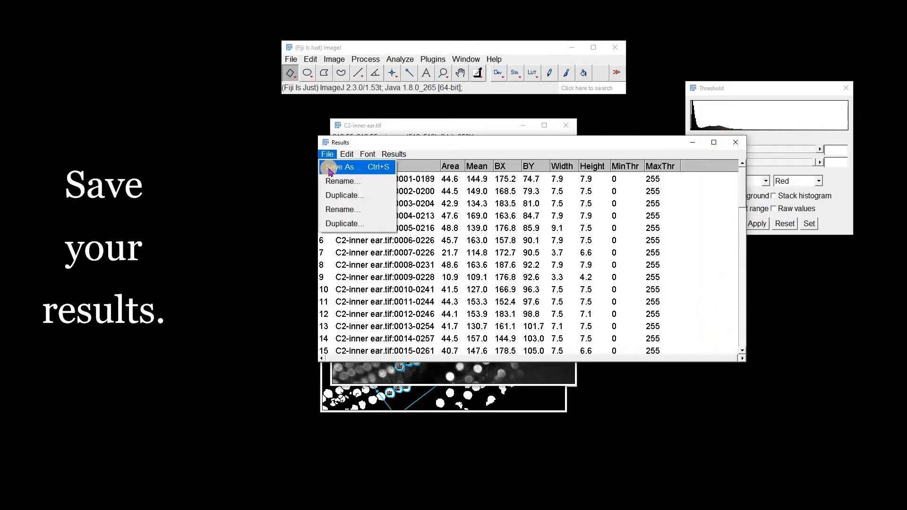
left_click(731, 217)
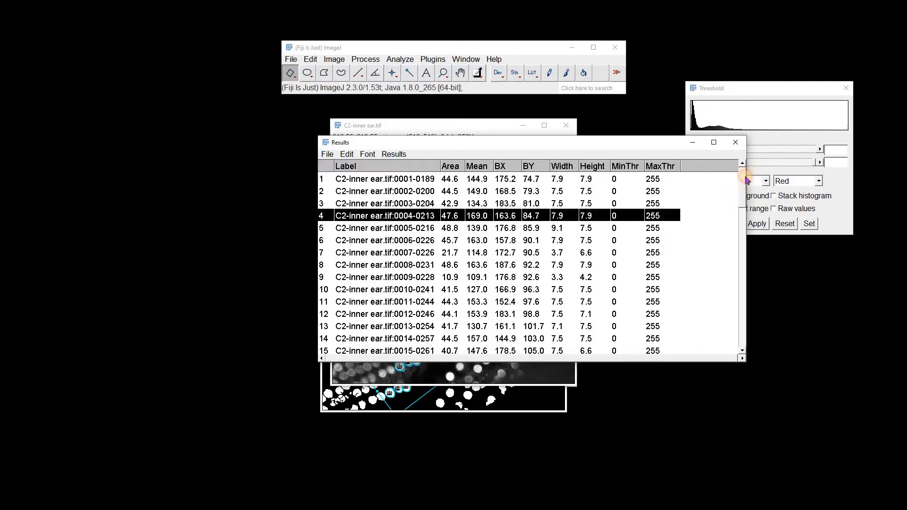
left_click(737, 141)
Step: Bring C1-inner ear.tif forward, show all ROIs on it without labels and measure them in this channel
left_click_drag(454, 126, 516, 187)
left_click(437, 126)
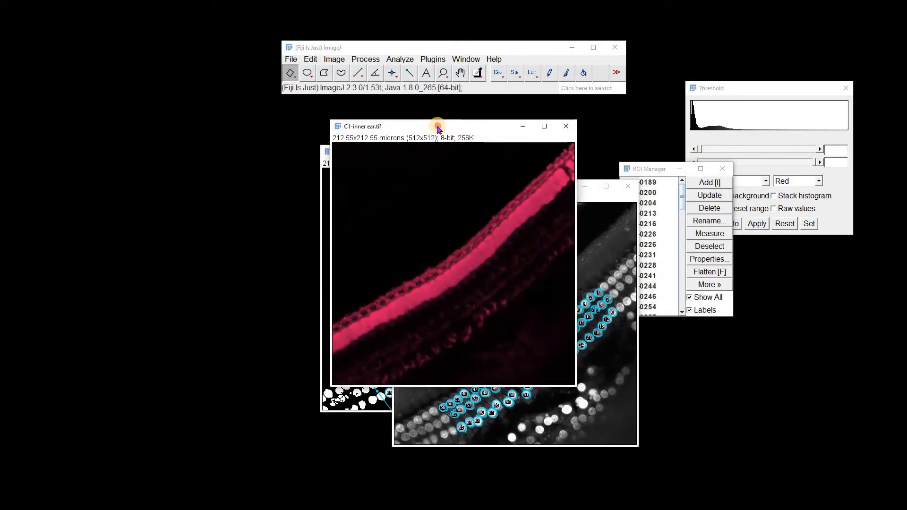
left_click(689, 297)
left_click(690, 297)
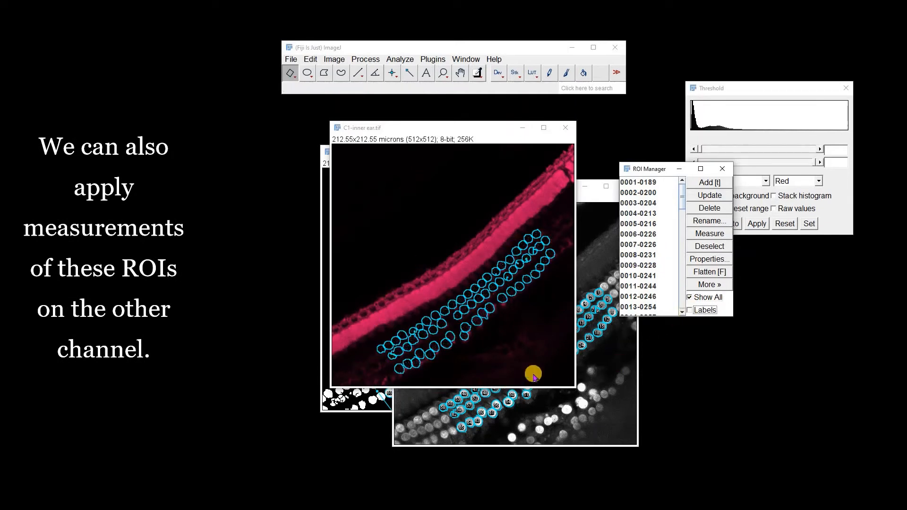
left_click(697, 237)
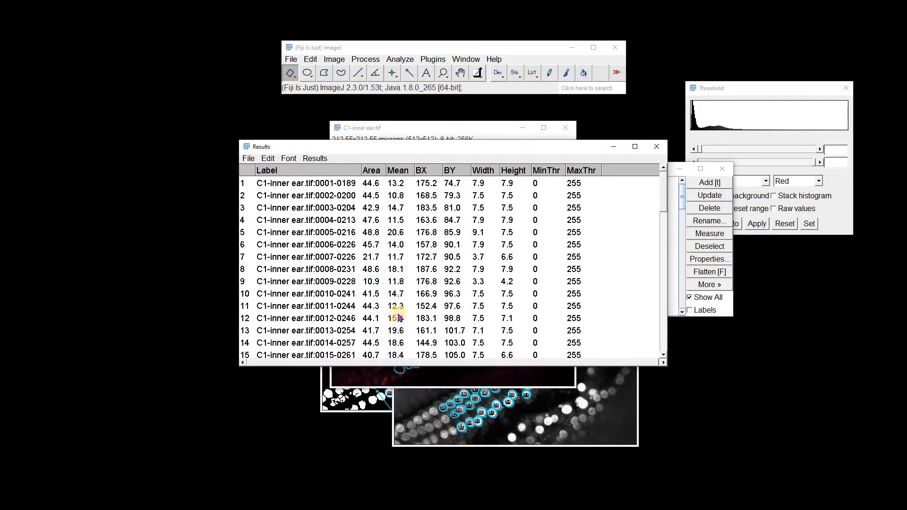
Step: Close the C1 measurements without saving them and close all open images
left_click(659, 150)
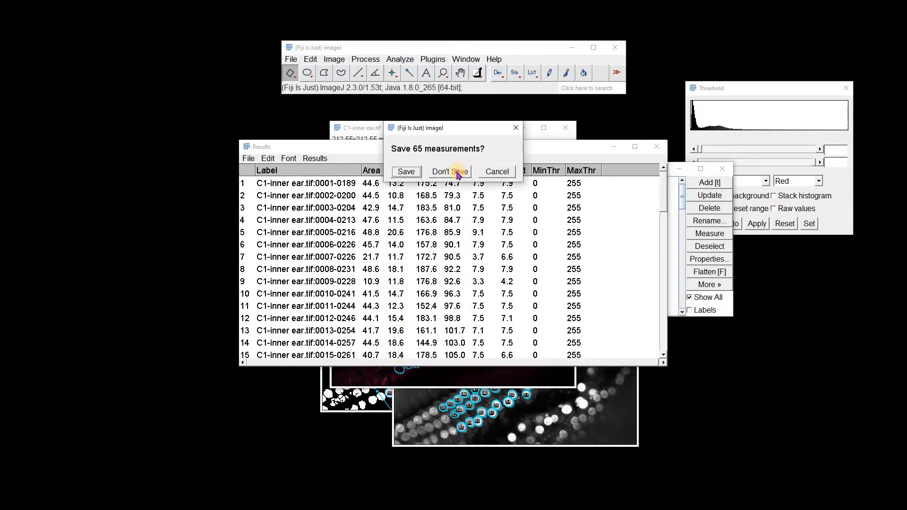
left_click(460, 172)
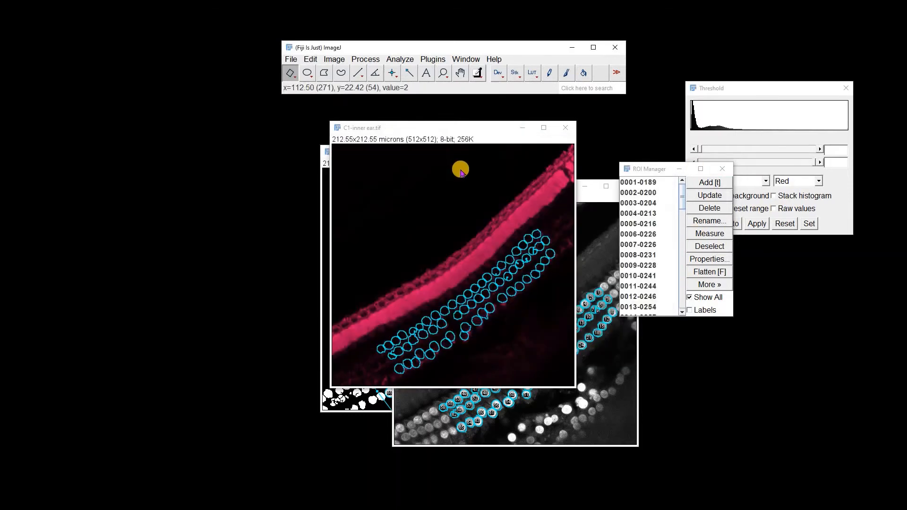
left_click(290, 59)
left_click(300, 189)
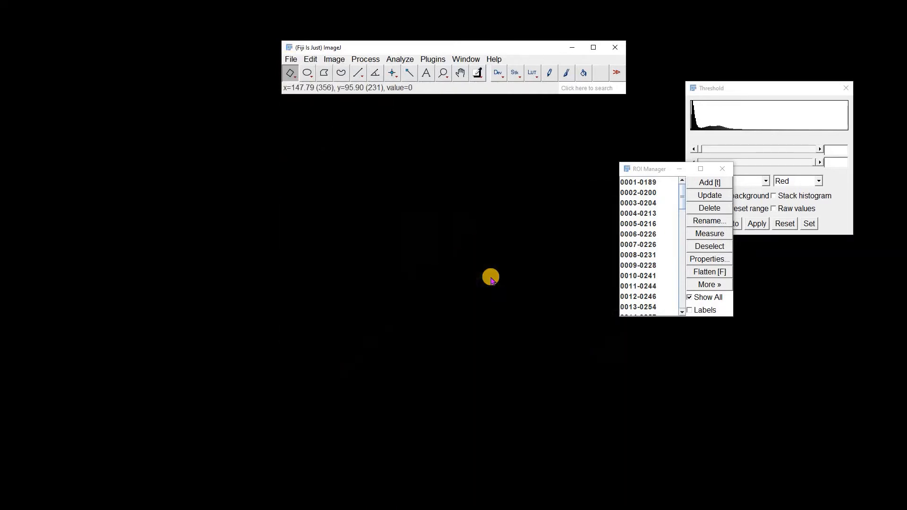
Step: Save the ROIs in the ROI Manager as RoiSet in the objects inside roi folder
left_click(708, 284)
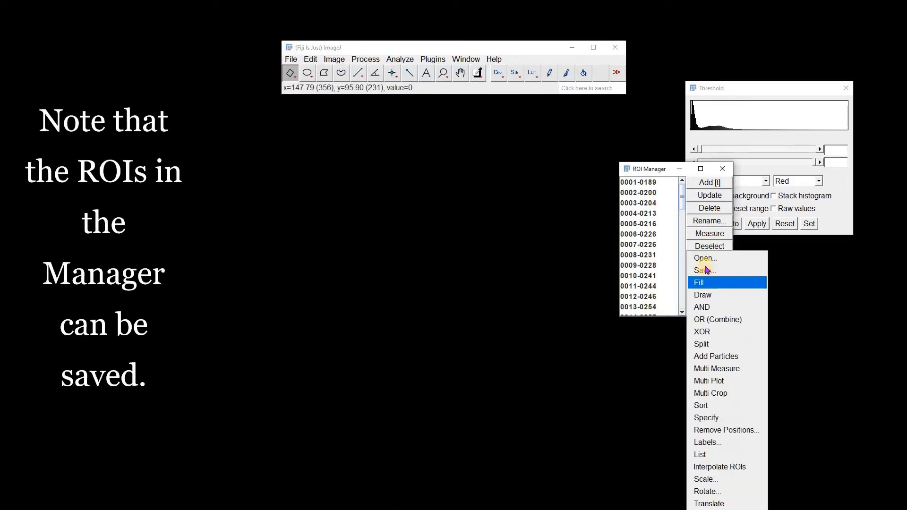
left_click(706, 271)
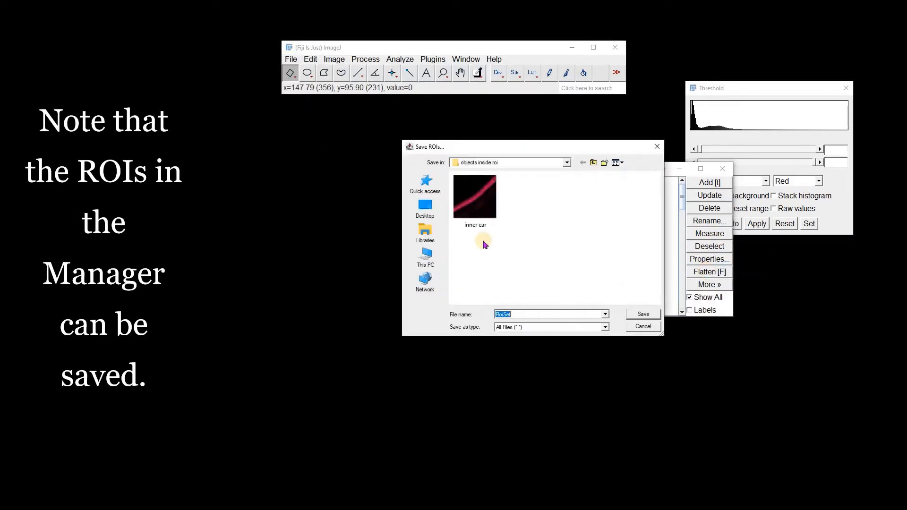
left_click(644, 315)
Step: Delete all ROIs from the ROI Manager and reload them from the saved RoiSet file onto inner ear.tif
left_click(716, 212)
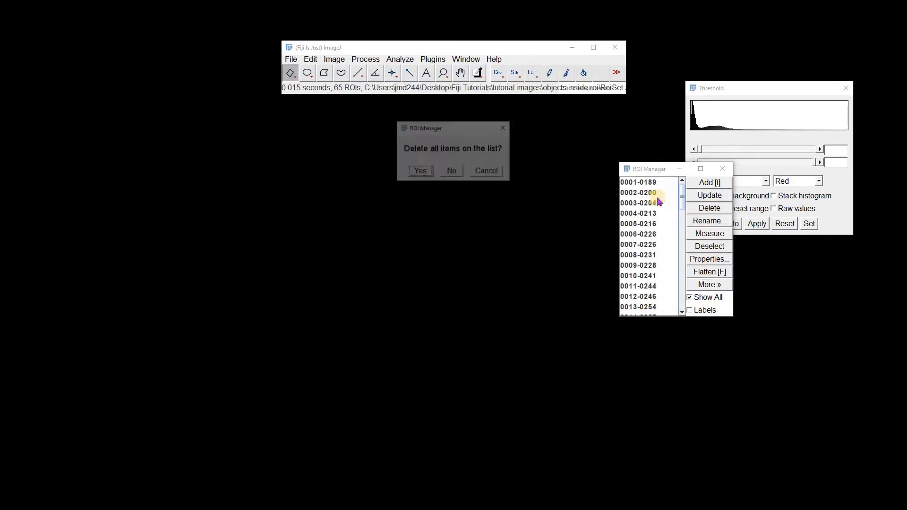
left_click(418, 172)
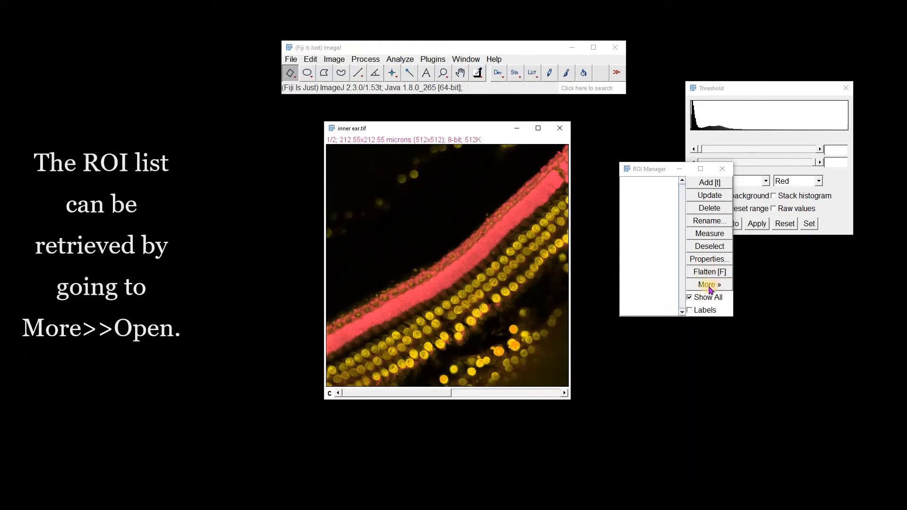
left_click(707, 285)
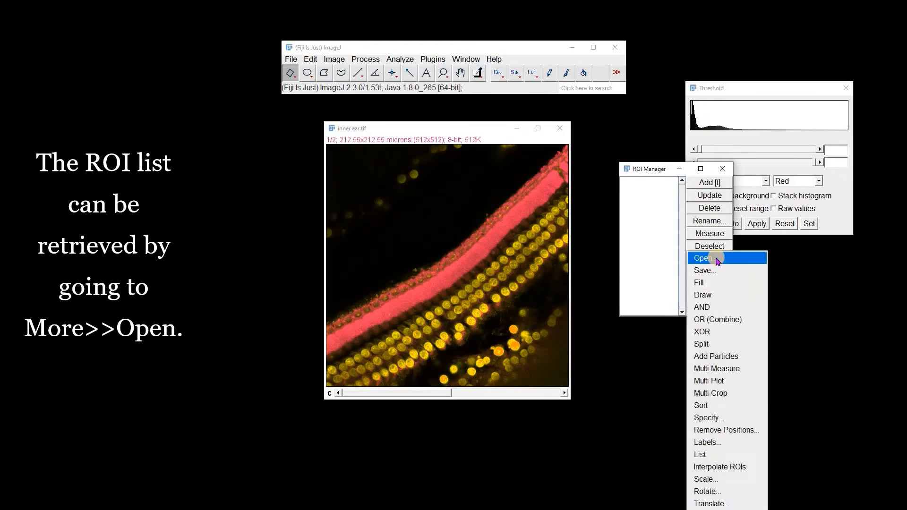
left_click(718, 258)
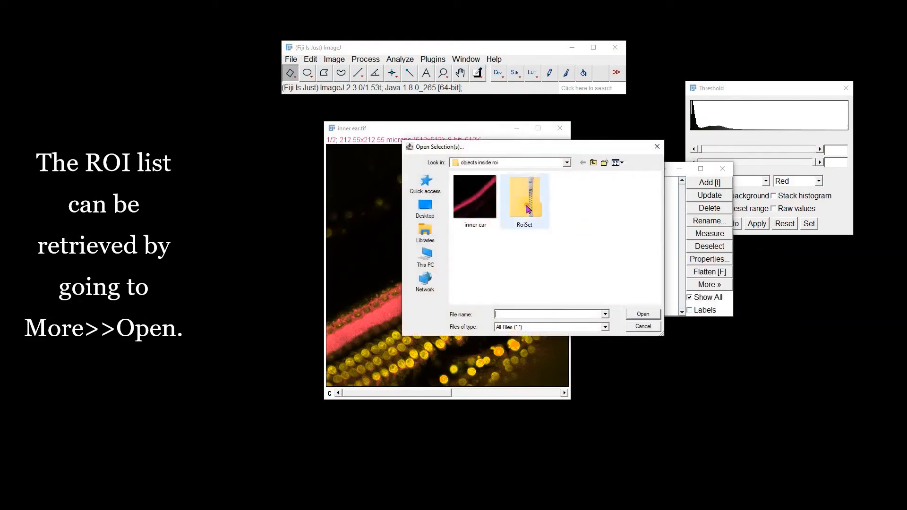
left_click(637, 317)
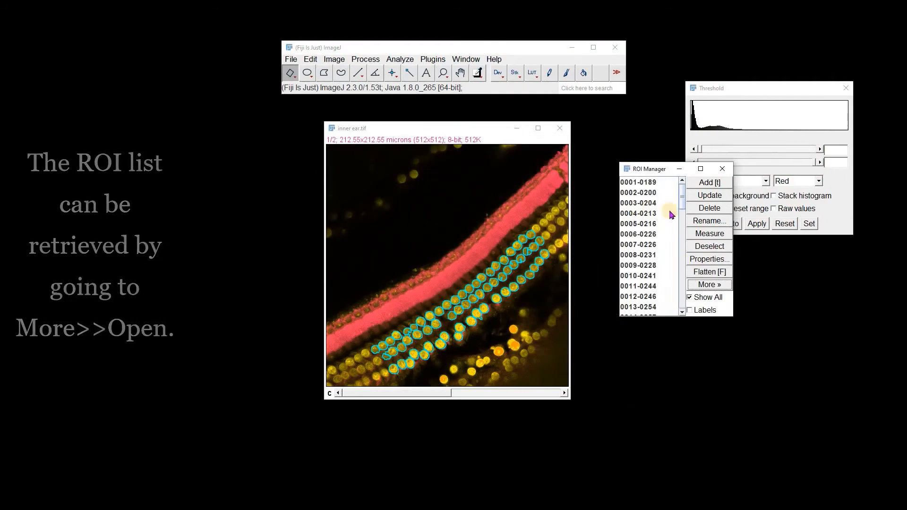
Step: Close the ROI Manager, the inner ear.tif image and the Threshold window
left_click(722, 169)
left_click(452, 272)
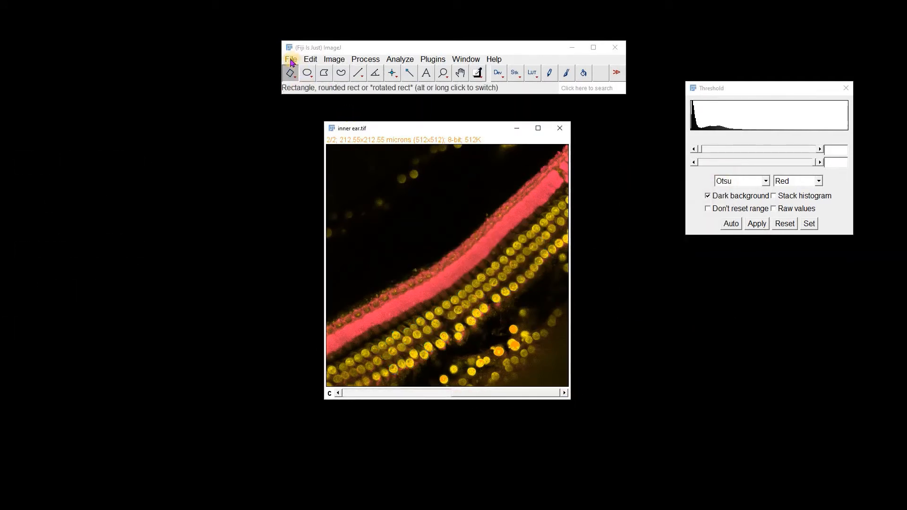
left_click(290, 60)
left_click(302, 189)
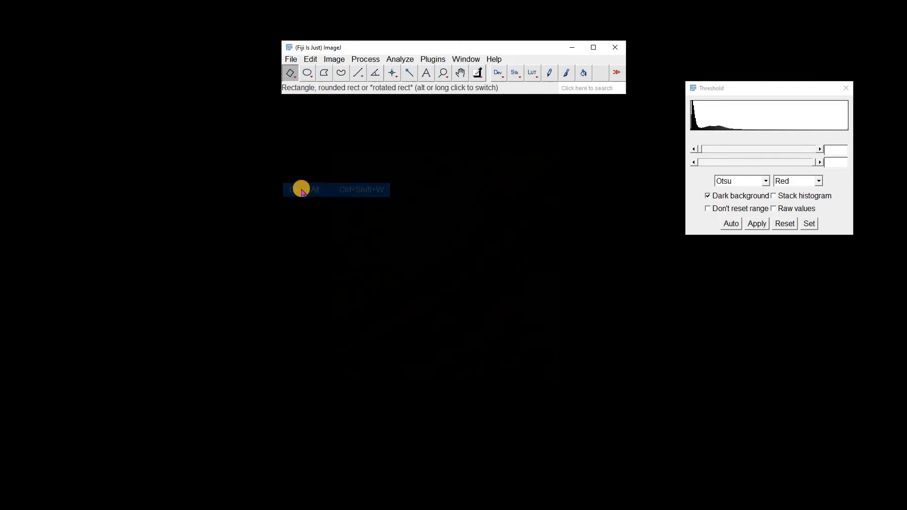
left_click(845, 91)
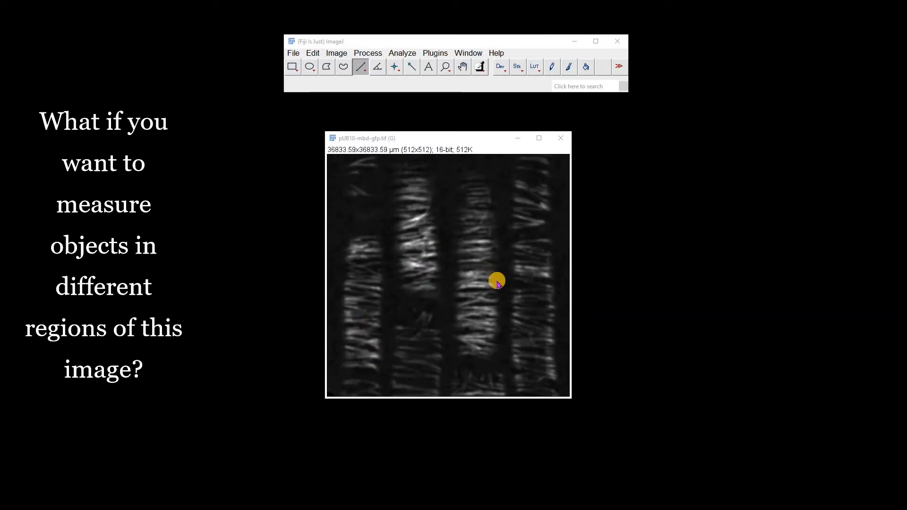
Step: Duplicate the pUB10-mbd-gfp.tif image with the title "duplicate"
right_click(432, 244)
left_click(455, 278)
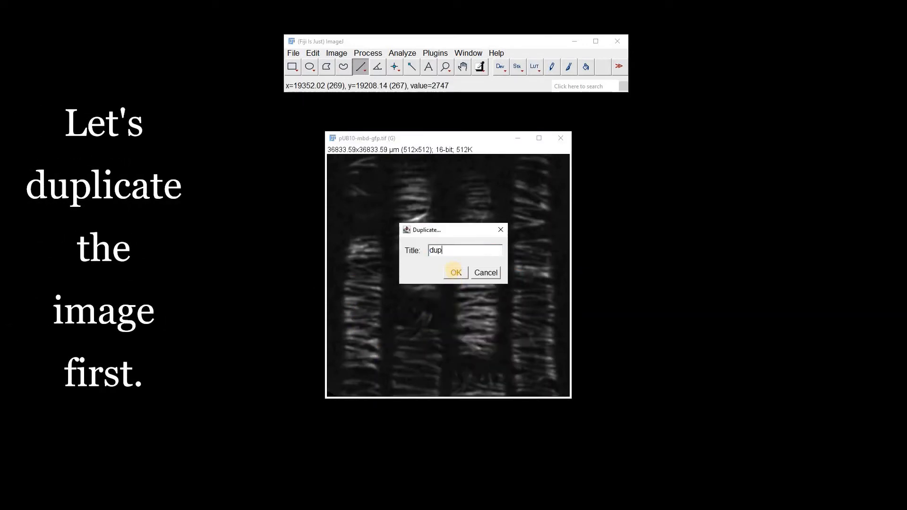
type("duplicate")
left_click(456, 273)
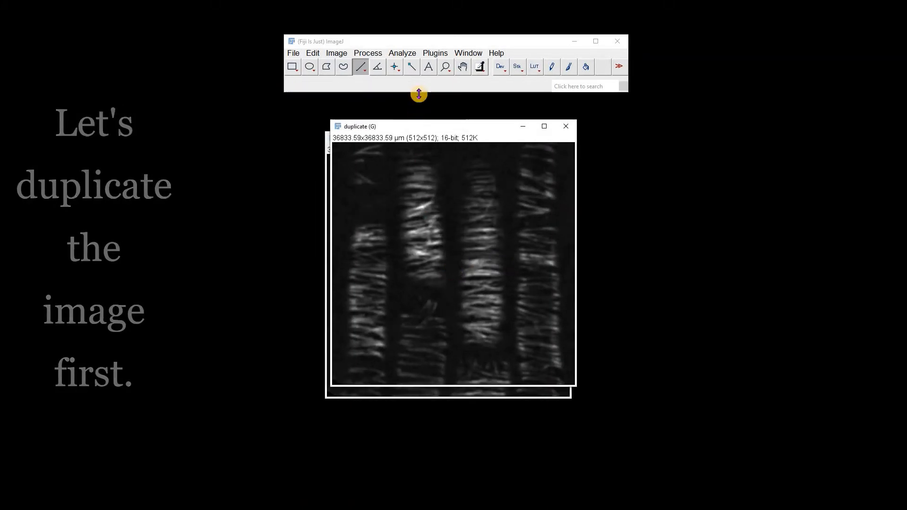
Step: Apply a Top Hat filter to the duplicate with preview on, trying a radius of 3 pixels before settling on 4 pixels
left_click(373, 55)
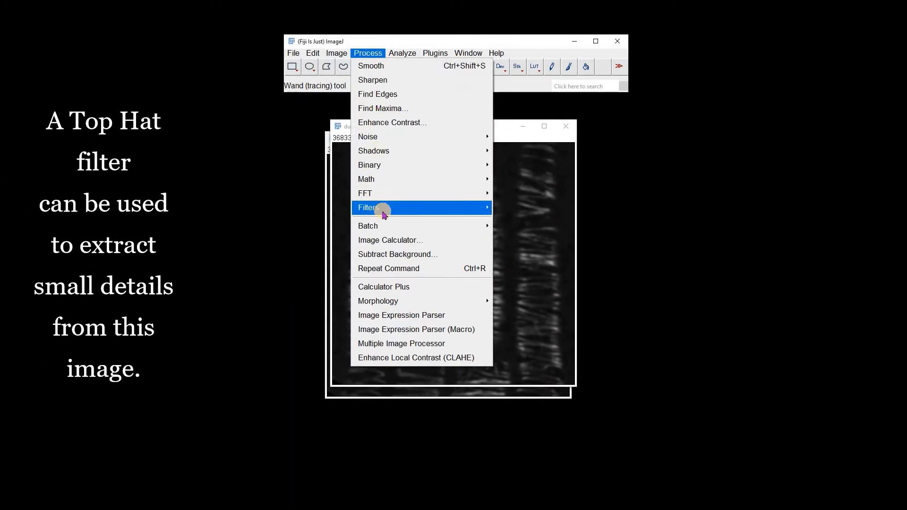
mouse_move(383, 212)
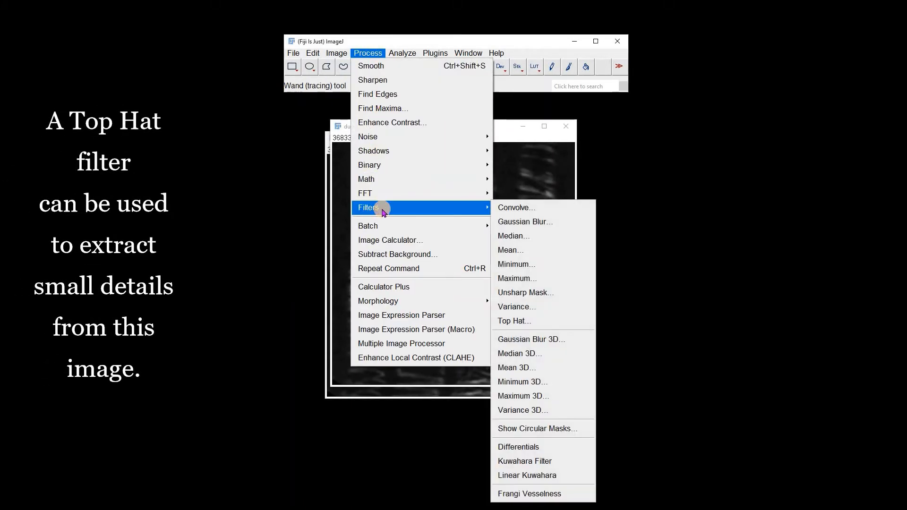
left_click(517, 321)
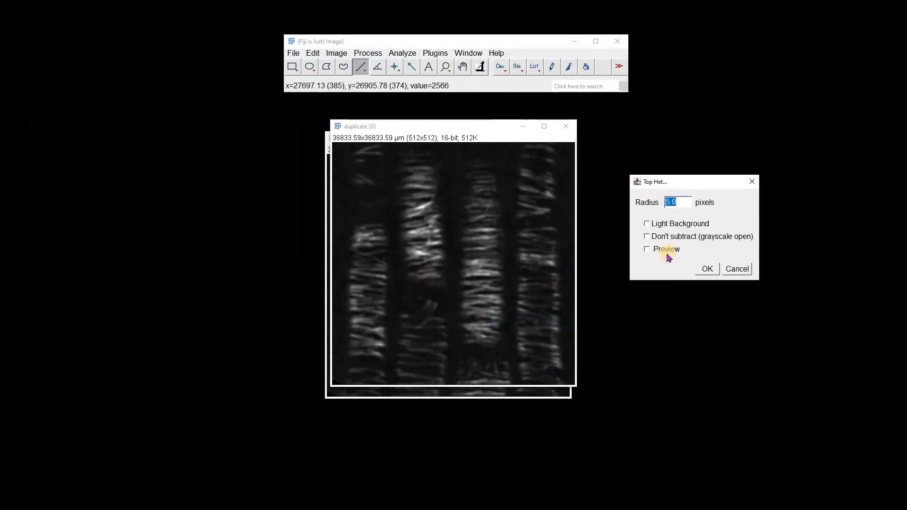
left_click(647, 250)
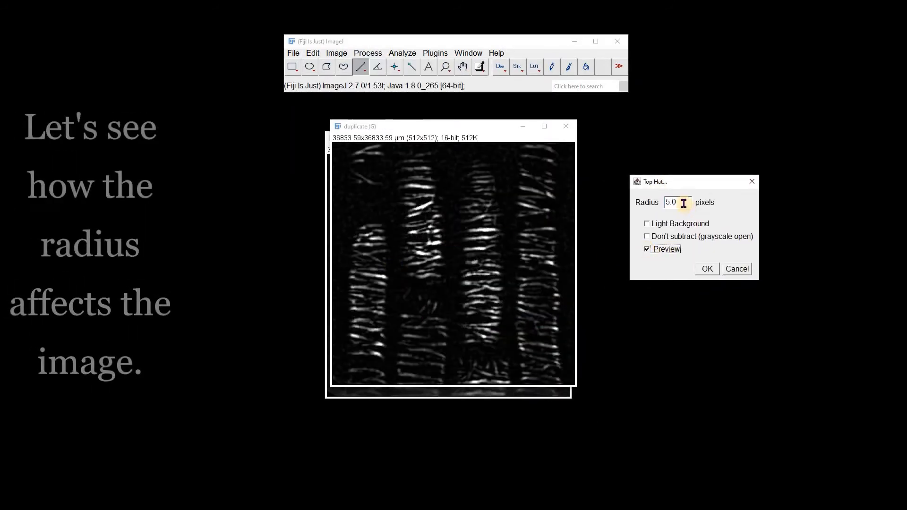
left_click_drag(682, 202, 645, 202)
type("3")
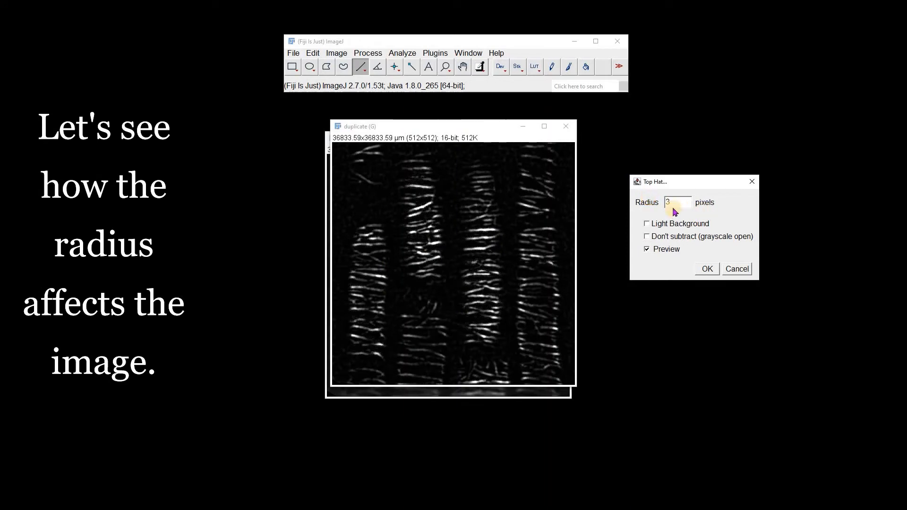
type("4")
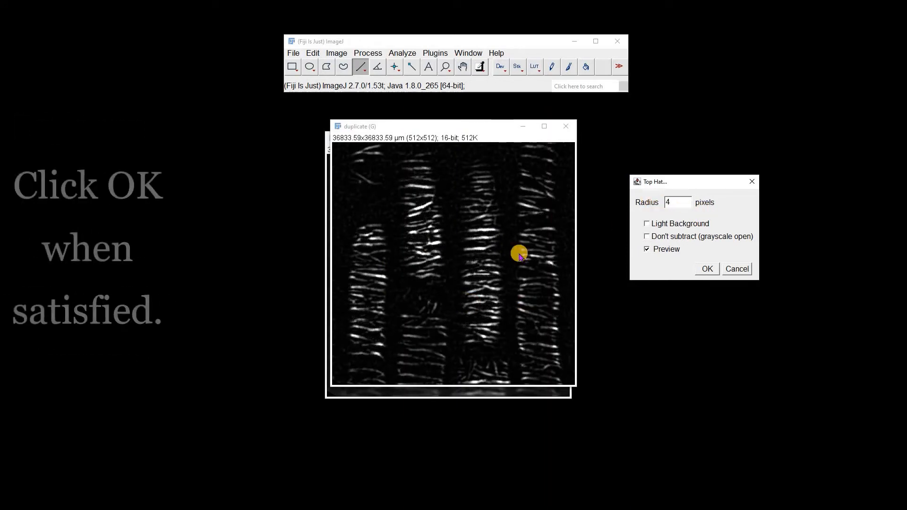
left_click(708, 271)
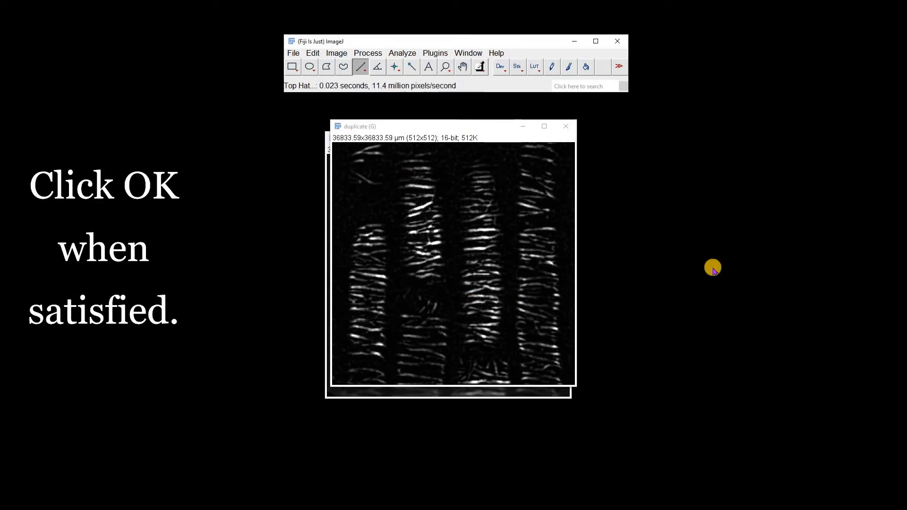
Step: Threshold the duplicate image using the Triangle method with a dark background
left_click(334, 54)
mouse_move(345, 85)
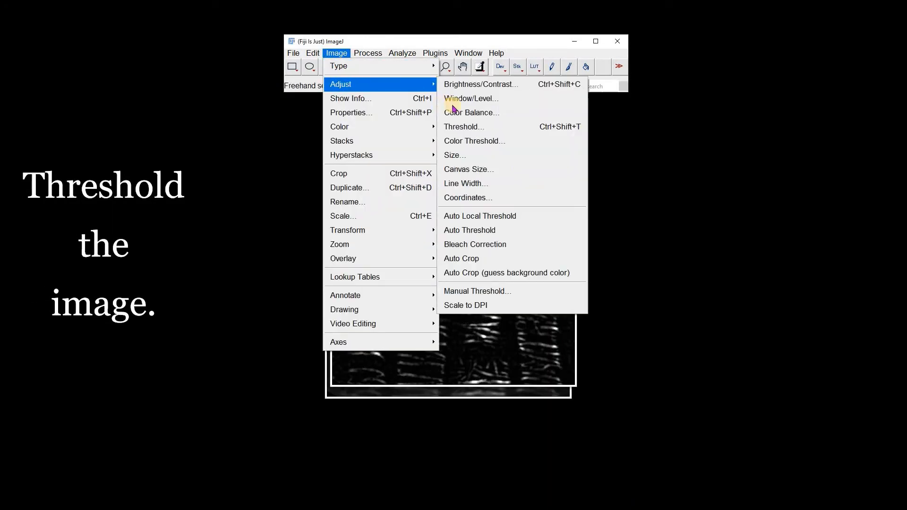
left_click(477, 128)
left_click_drag(436, 187, 674, 162)
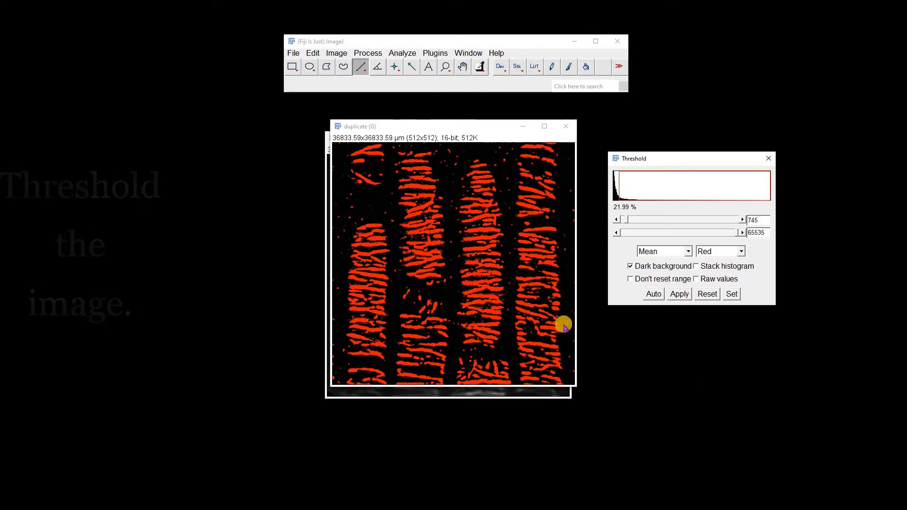
left_click(670, 252)
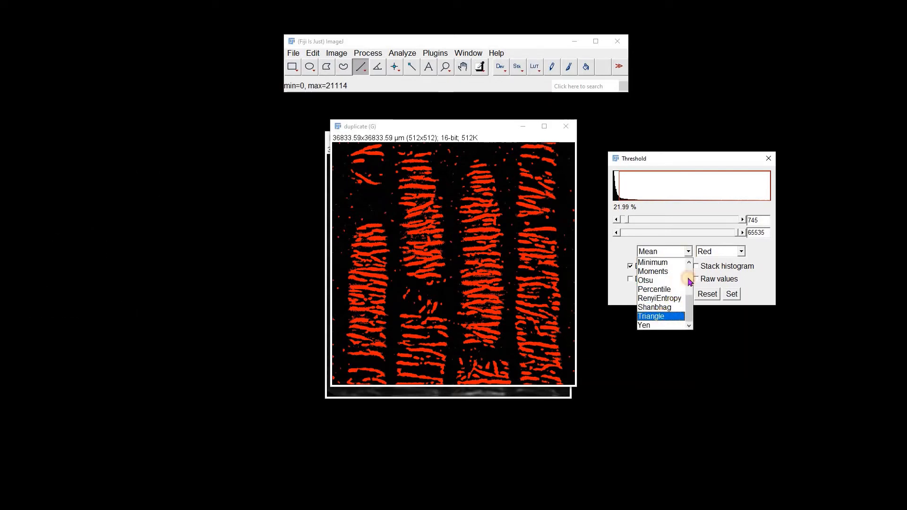
left_click(662, 317)
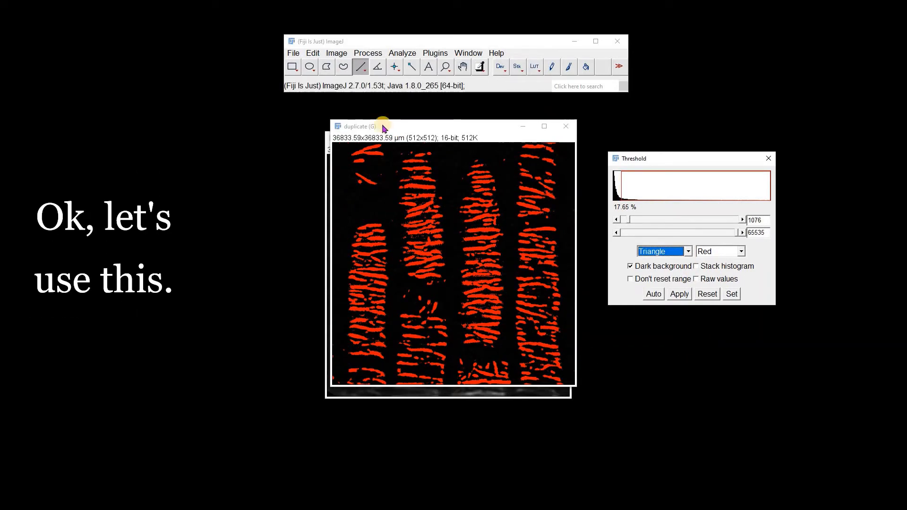
Step: Create a binary mask from the thresholded duplicate and clean up the mask with the binary Open operation
left_click(312, 53)
mouse_move(347, 238)
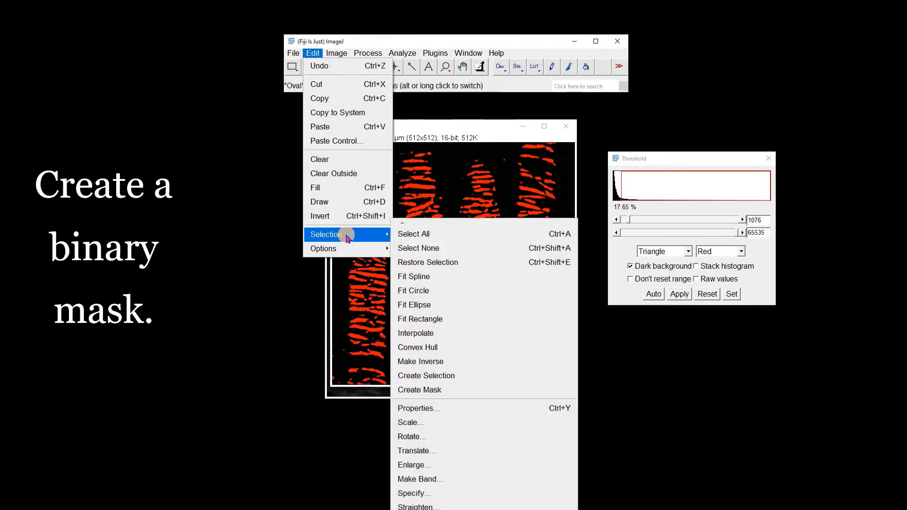
left_click(456, 379)
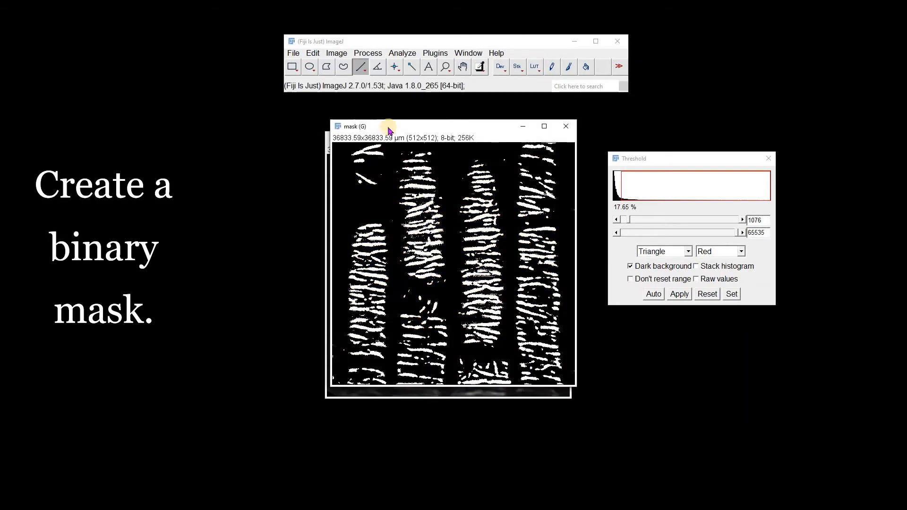
left_click_drag(391, 128, 362, 136)
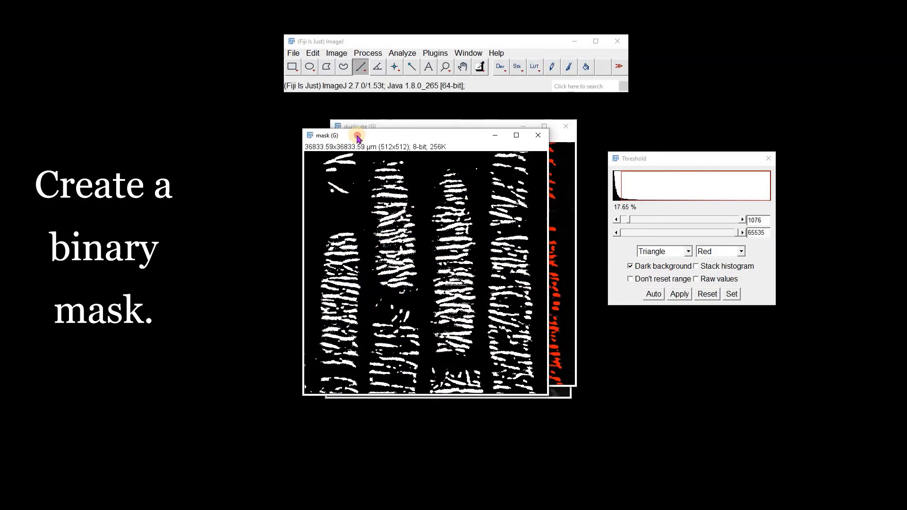
left_click(368, 52)
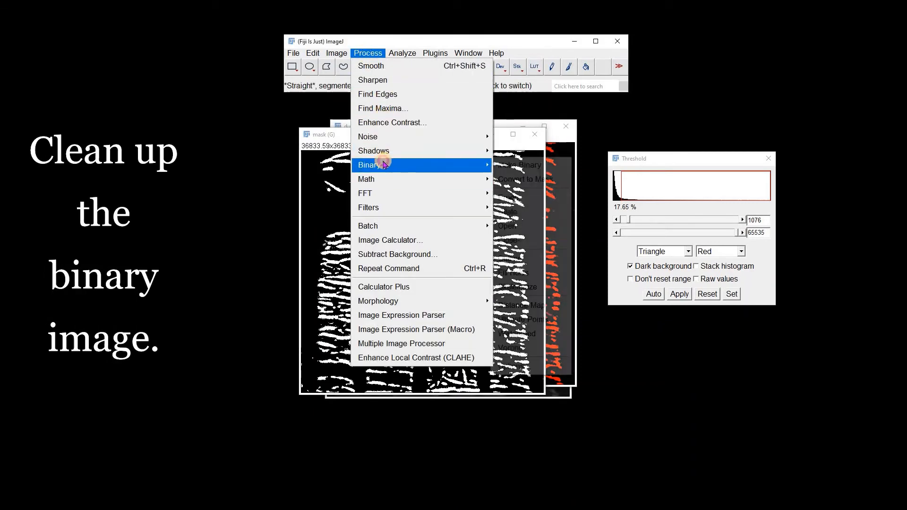
mouse_move(482, 165)
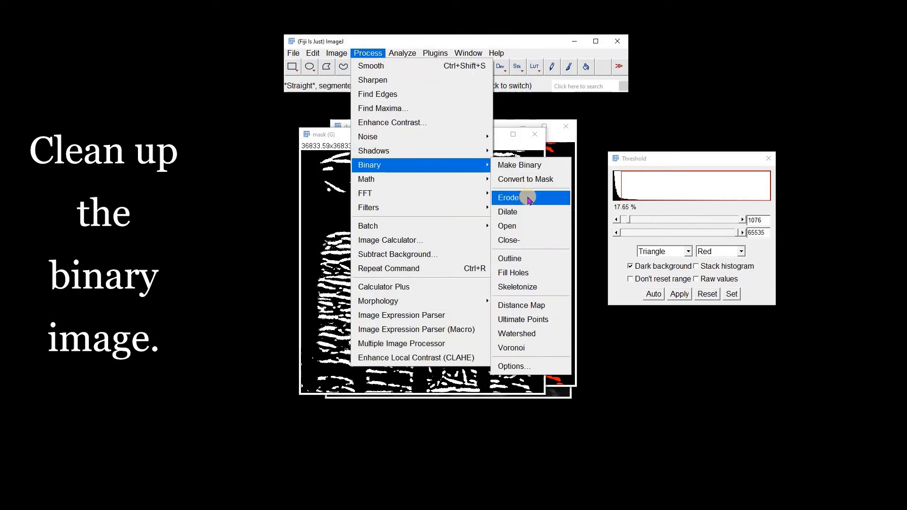
left_click(527, 226)
Step: Set the measurements to mean gray value, integrated density and bounding rectangle, redirected to pUB10-mbd-gfp.tif
left_click(401, 54)
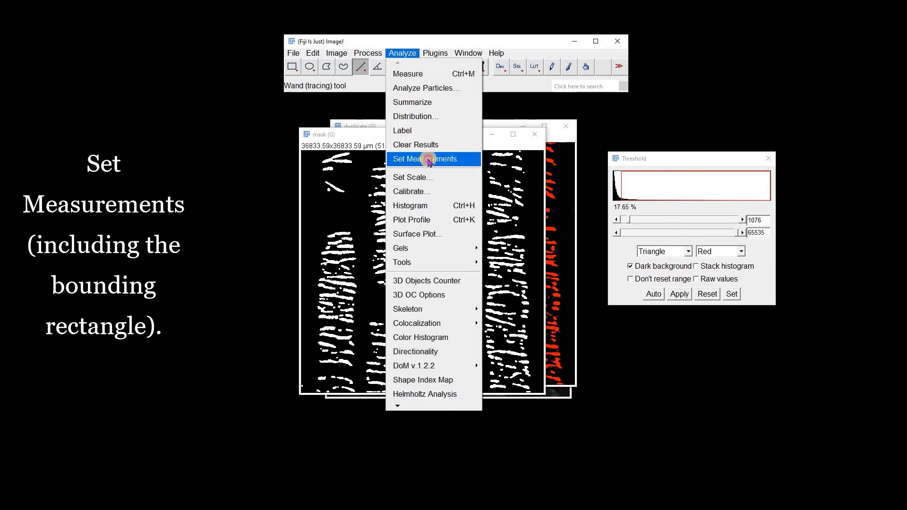
left_click(444, 158)
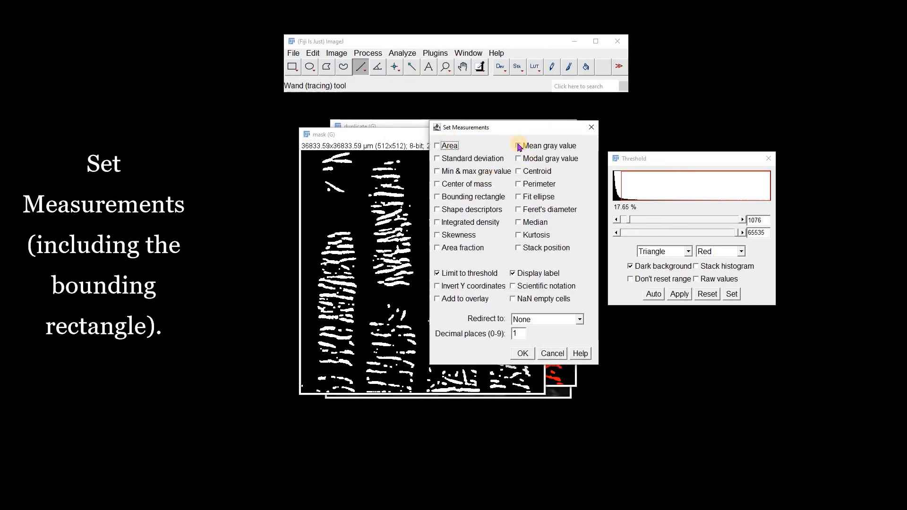
left_click(437, 197)
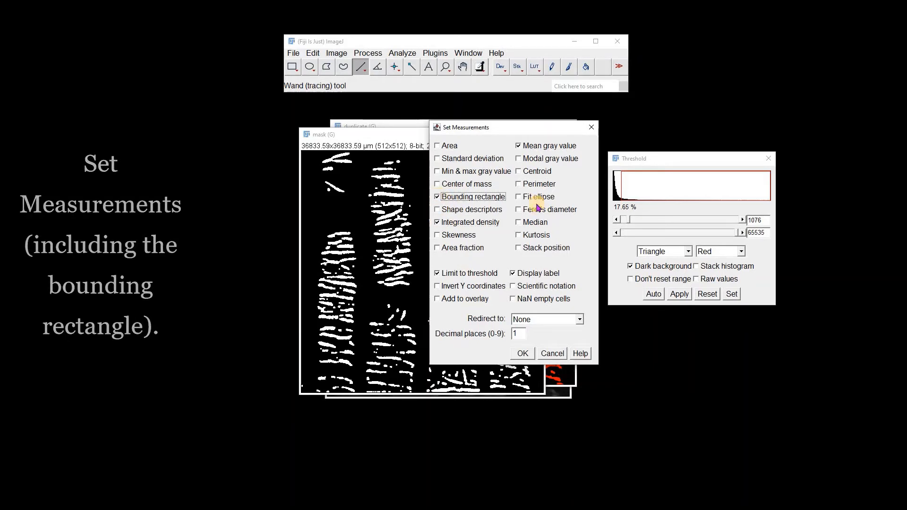
left_click(580, 320)
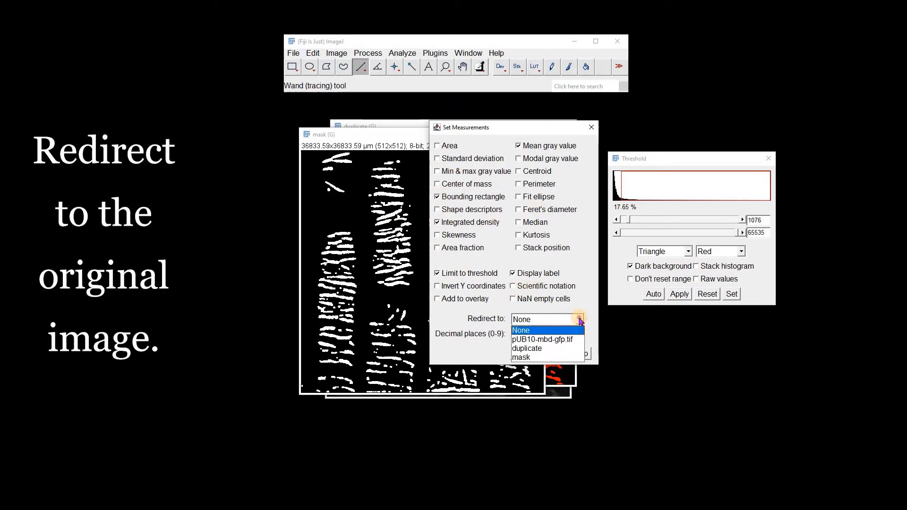
left_click(548, 343)
left_click(522, 354)
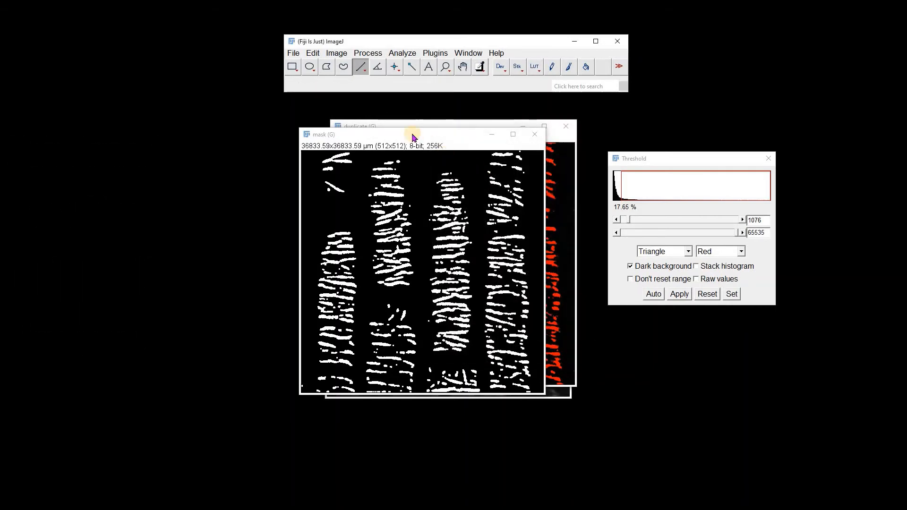
Step: Rearrange the image windows, reset the threshold on the duplicate and bring the mask image to the front
left_click_drag(409, 140, 381, 166)
left_click_drag(383, 128, 410, 172)
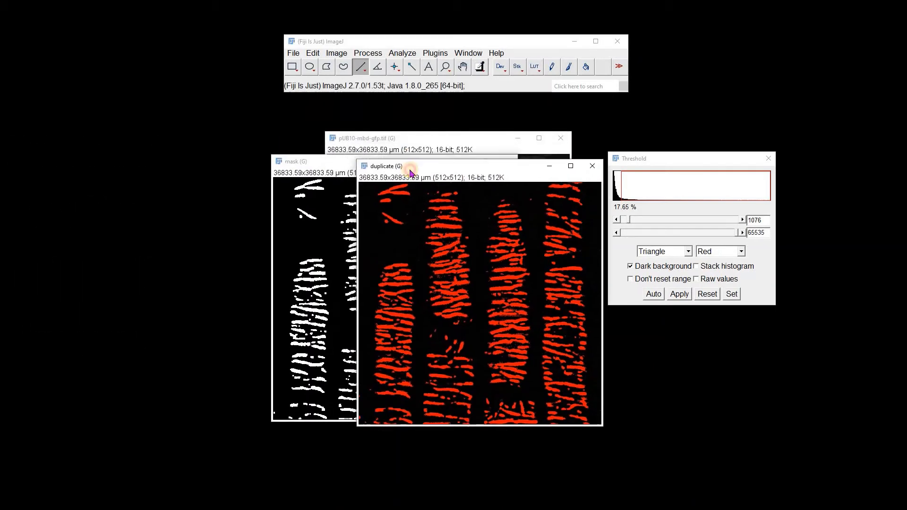
left_click(395, 137)
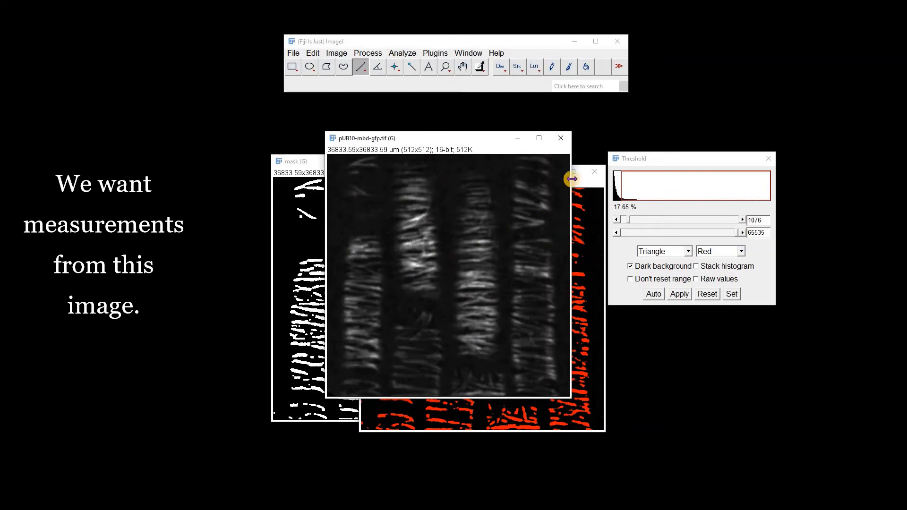
left_click_drag(579, 172, 566, 140)
left_click(706, 294)
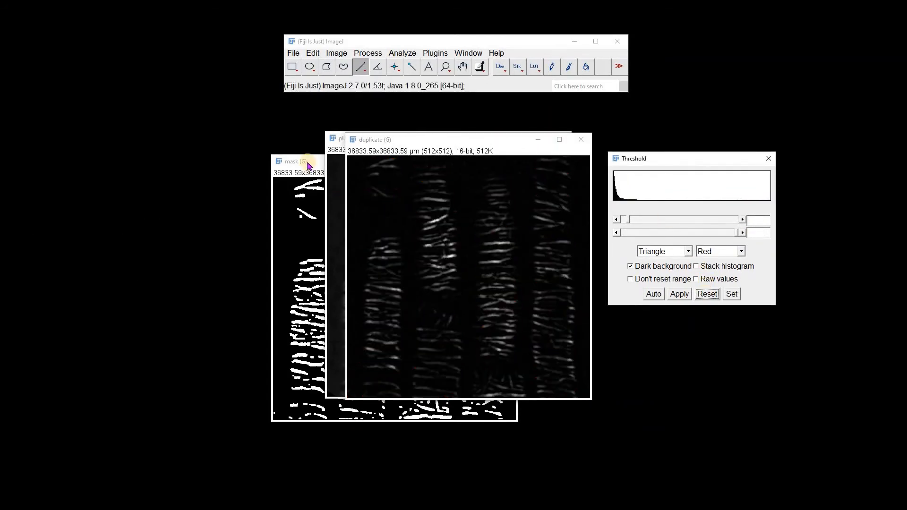
left_click_drag(307, 165, 375, 142)
Step: Draw a rectangular selection on the mask around the large cluster in the first column and nudge it into place
left_click(292, 66)
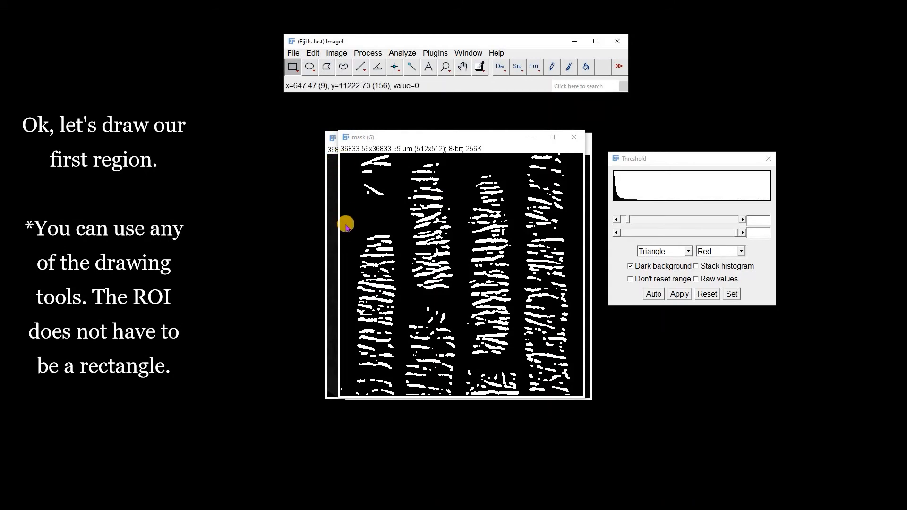
left_click_drag(346, 222, 397, 371)
left_click_drag(346, 297, 349, 297)
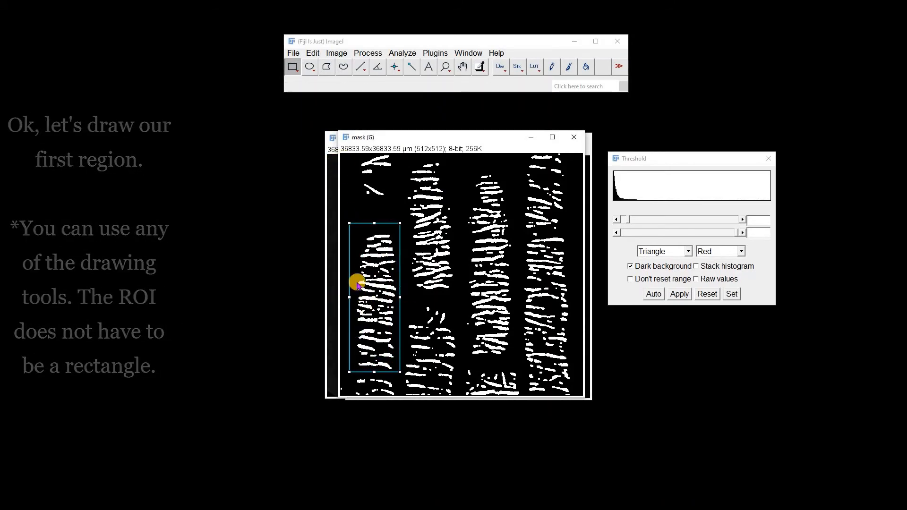
Step: Run Analyze Particles on the selected region with size 2-Infinity, showing masks, summarizing and adding the particles to the ROI Manager
left_click(402, 53)
left_click(413, 89)
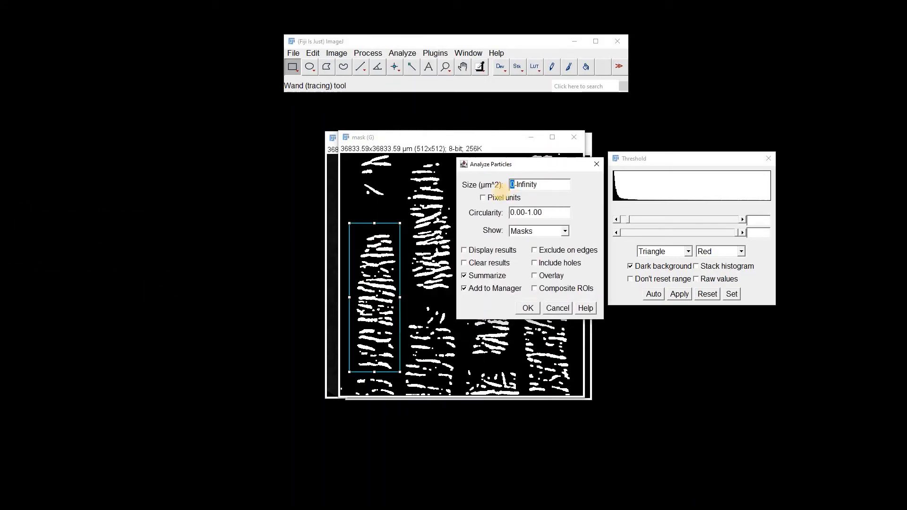
left_click(553, 231)
left_click(555, 296)
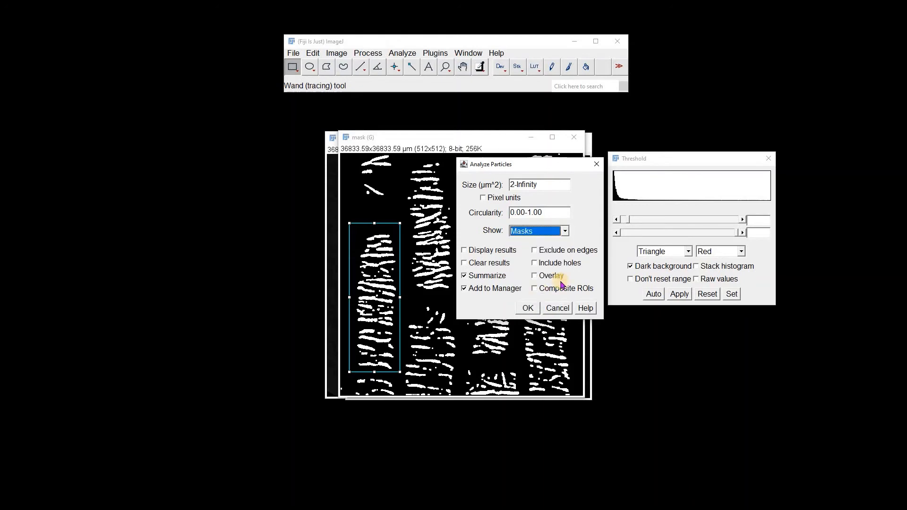
left_click(527, 309)
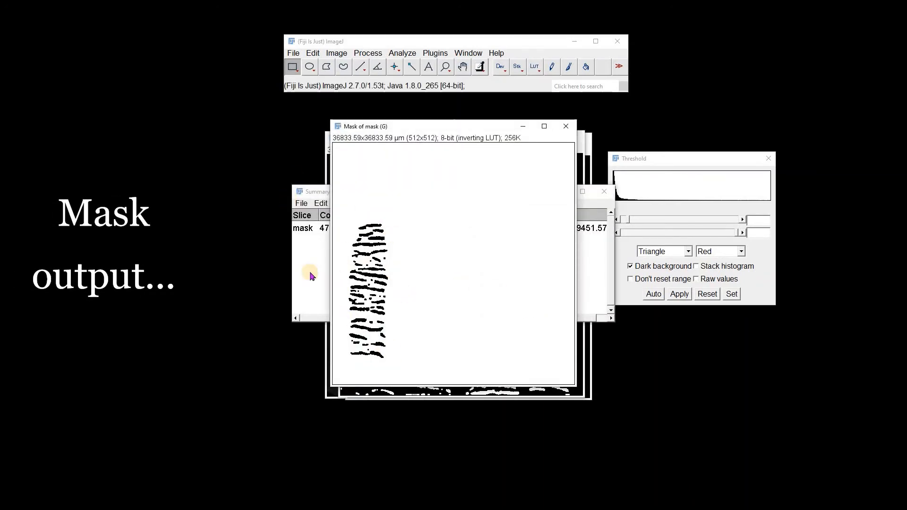
Step: Close the Mask of mask, Summary and Threshold windows, and turn off labels in the ROI Manager
left_click(565, 128)
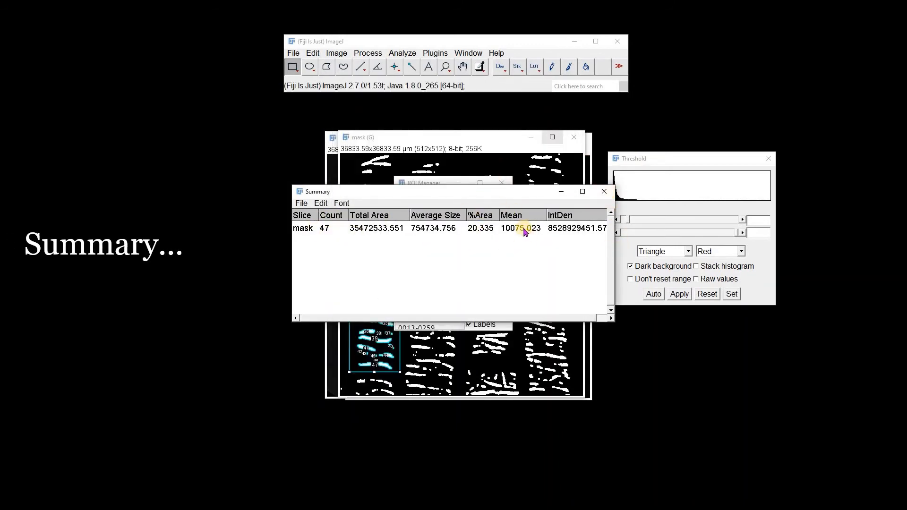
left_click(604, 191)
left_click_drag(455, 180, 646, 145)
left_click(769, 159)
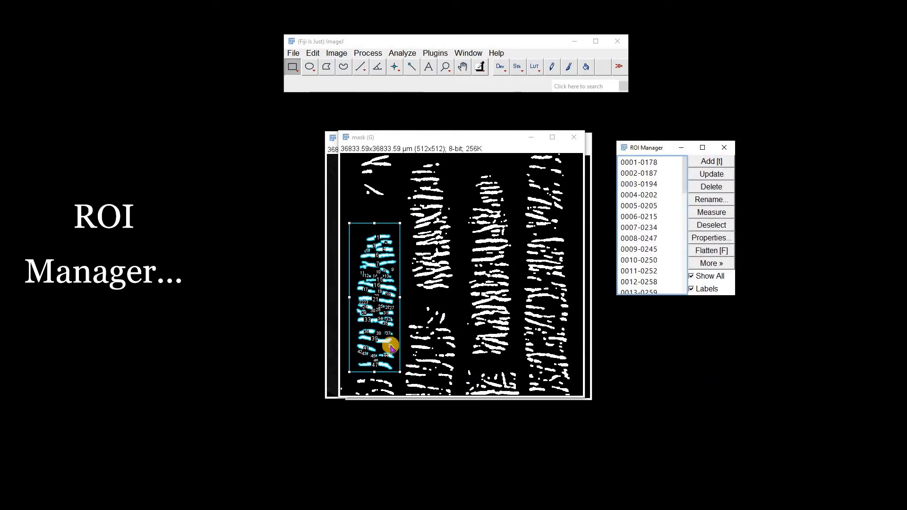
left_click(691, 289)
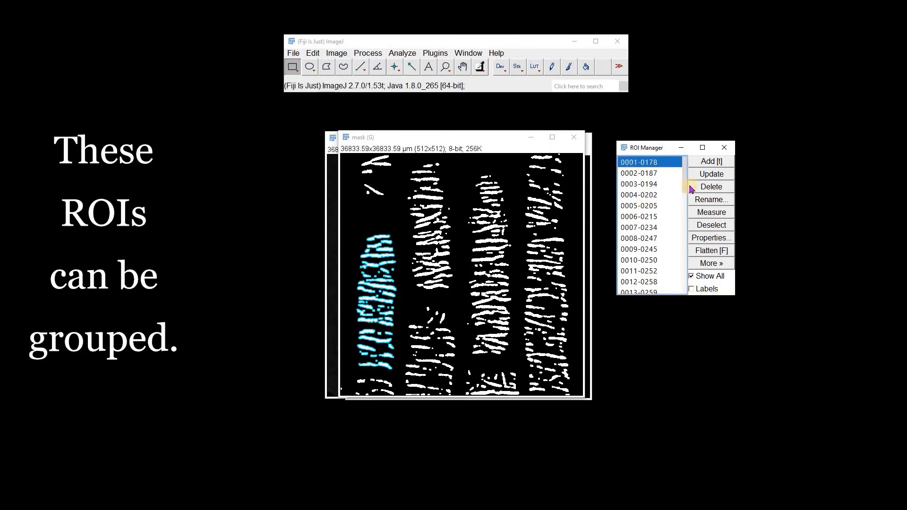
Step: Select all ROIs in the ROI Manager, add the ROI Menu tool and set the selected ROIs' group to 1
scroll(682, 217, "down", 10)
left_click(643, 289, "shift")
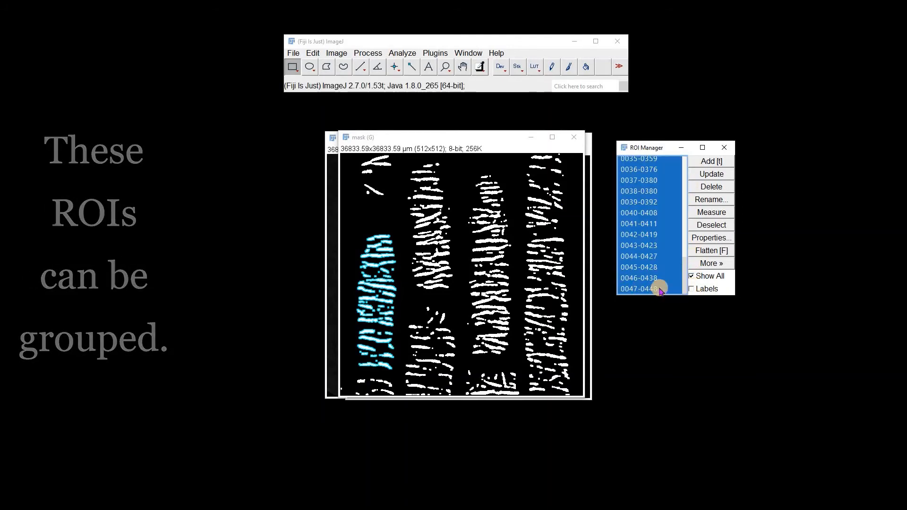
left_click(618, 66)
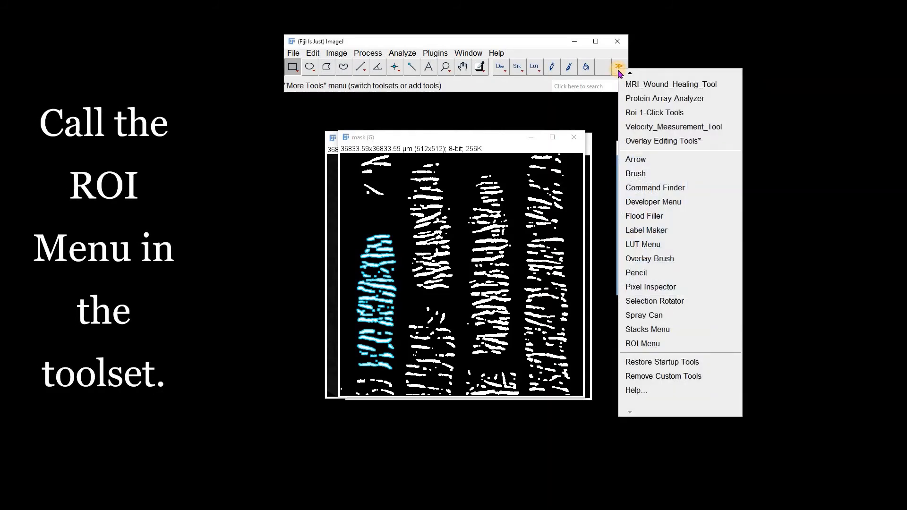
left_click(666, 343)
left_click(602, 67)
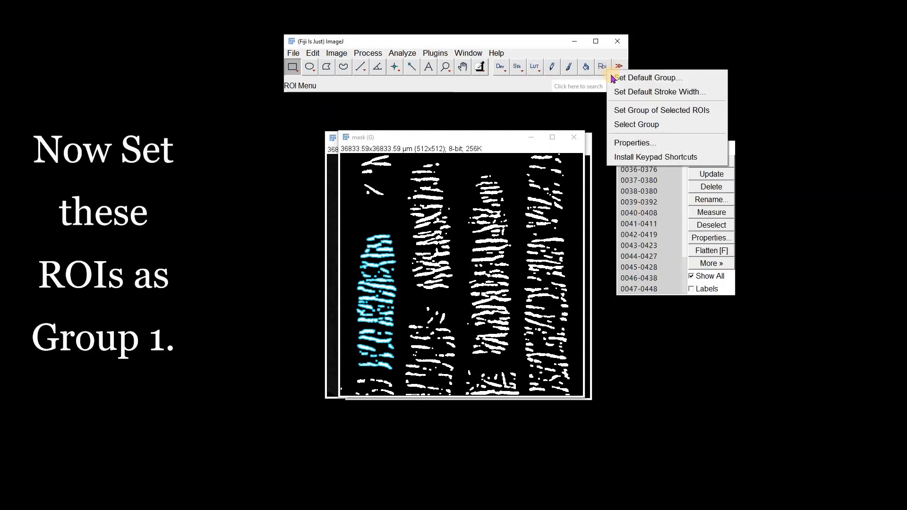
left_click(642, 113)
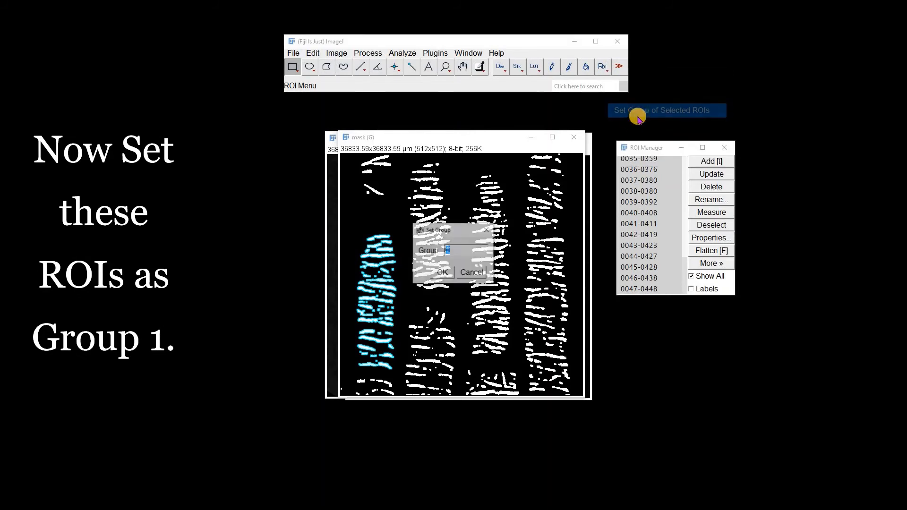
left_click(440, 273)
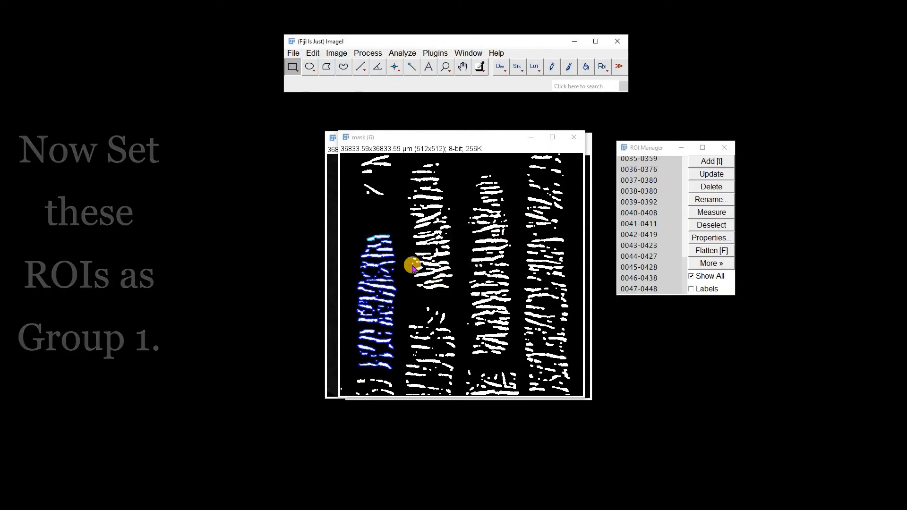
Step: Draw a rectangle around the upper cluster in the mask's second column and analyze its particles with size 2-Infinity, outputting masks, summary and ROIs
left_click(292, 67)
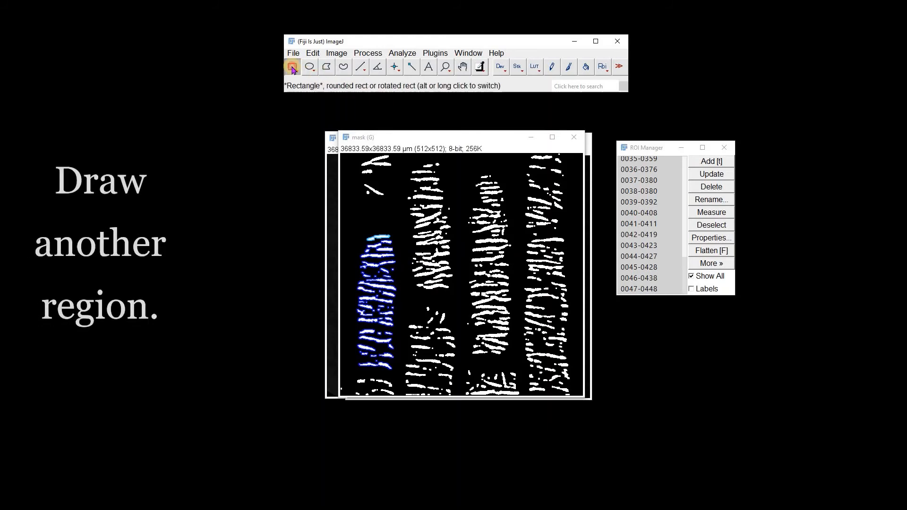
mouse_move(402, 158)
left_mouse_down()
mouse_move(435, 277)
mouse_move(461, 294)
left_mouse_up()
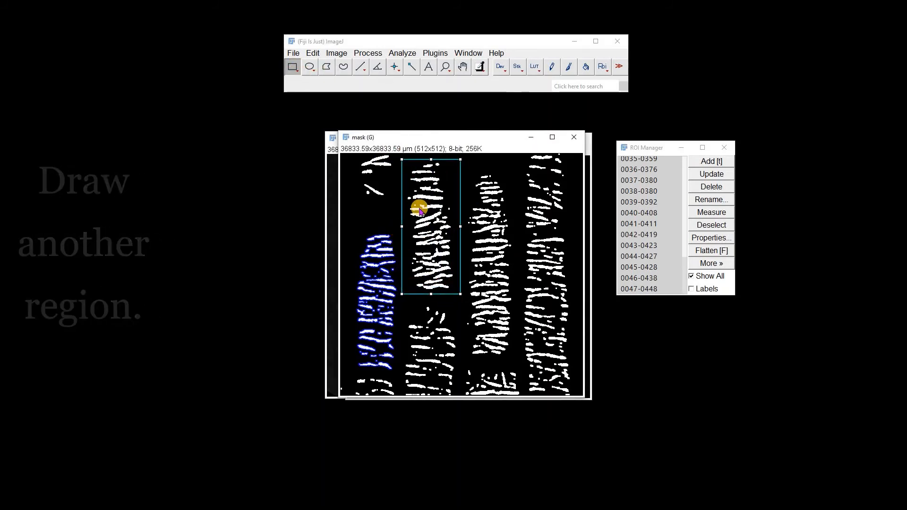
left_click(402, 53)
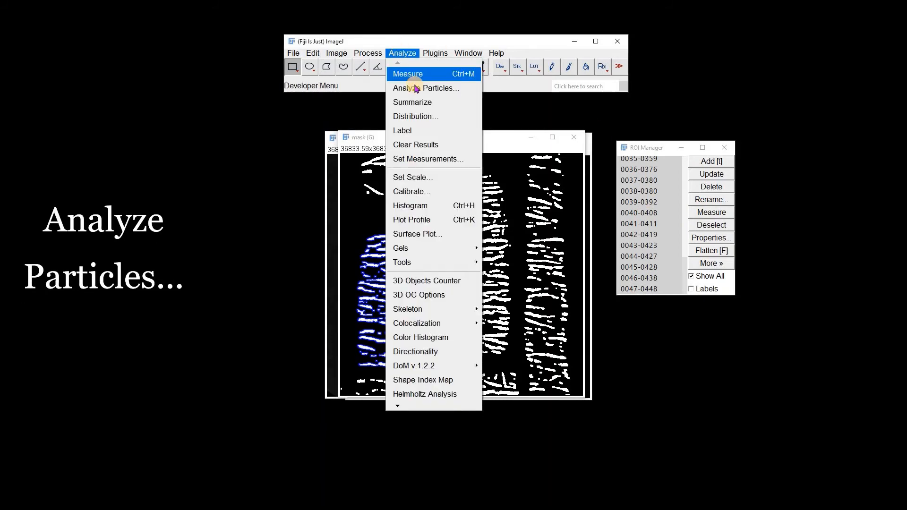
left_click(415, 88)
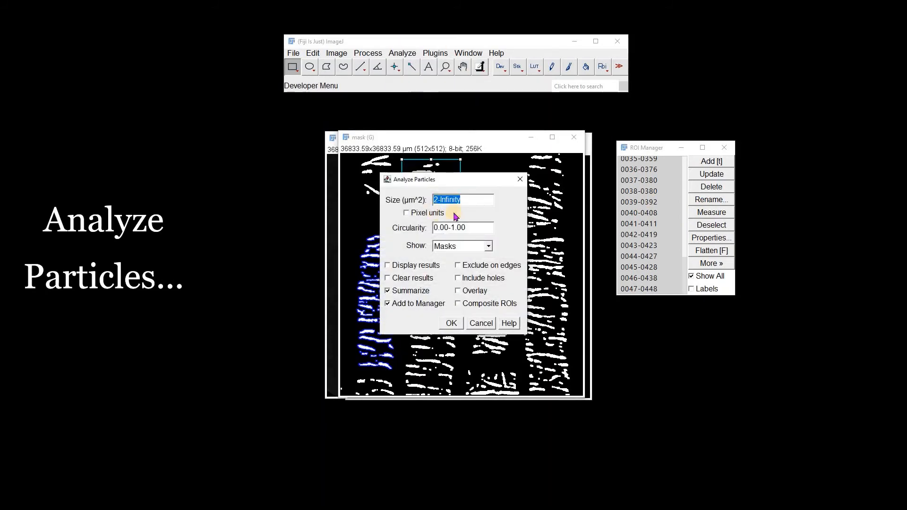
left_click(451, 324)
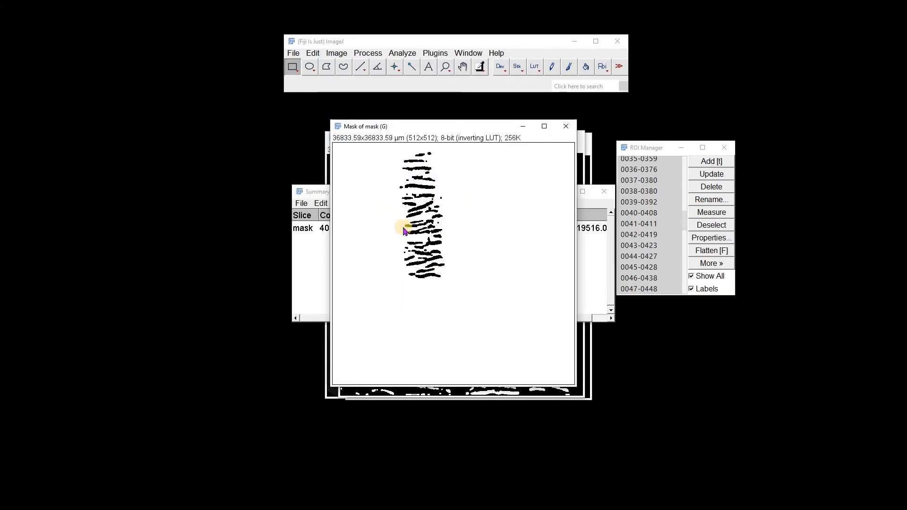
Step: Close the second region's Mask of mask and Summary windows and hide the ROI labels
left_click(566, 126)
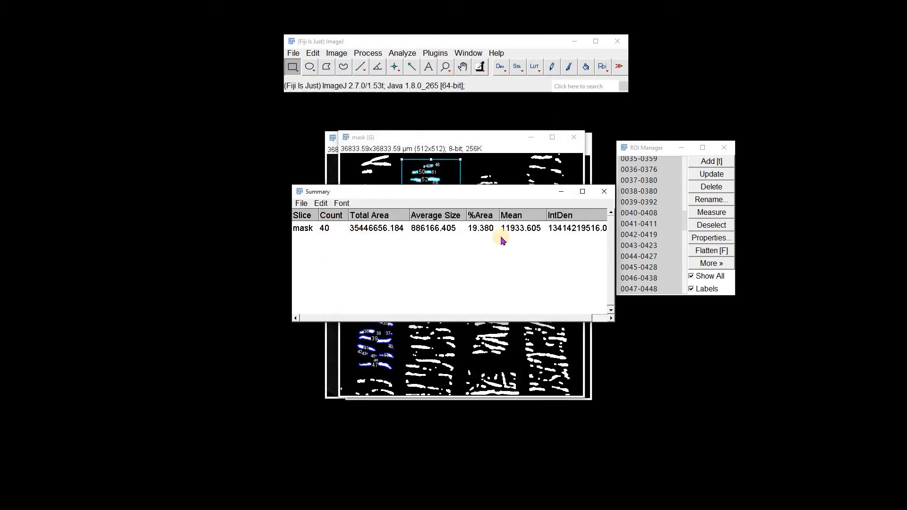
left_click(605, 192)
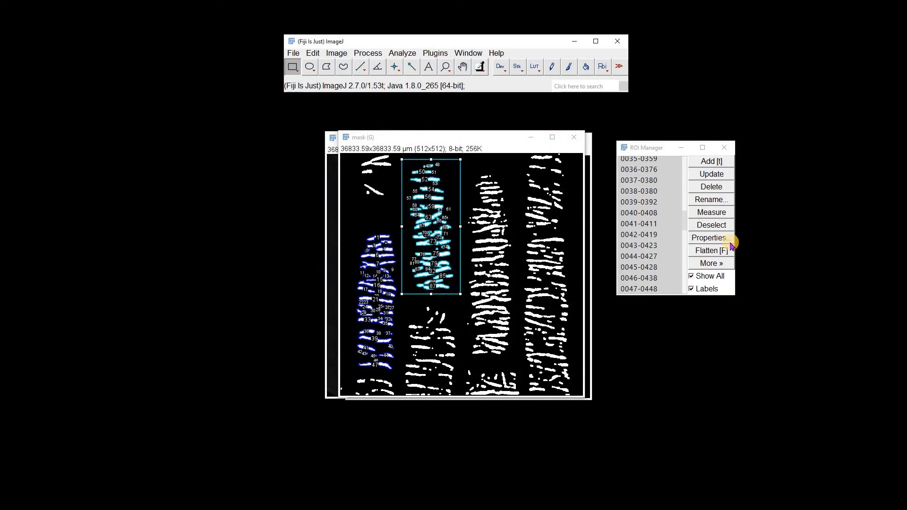
left_click(691, 288)
Step: Select the second region's ROIs, from 0001-0023 to 0040-0281, in the ROI Manager and set their group to 2
scroll(686, 229, "down", 4)
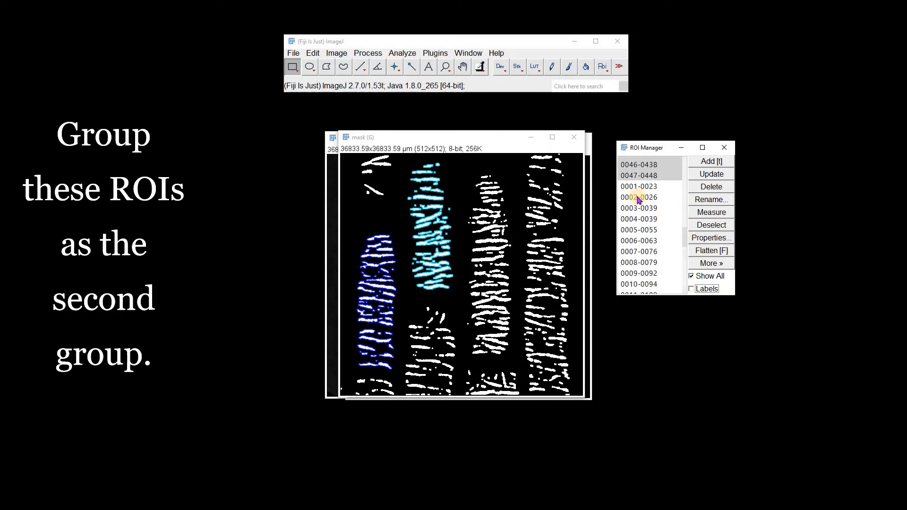
left_click(635, 187)
scroll(635, 265, "down", 10)
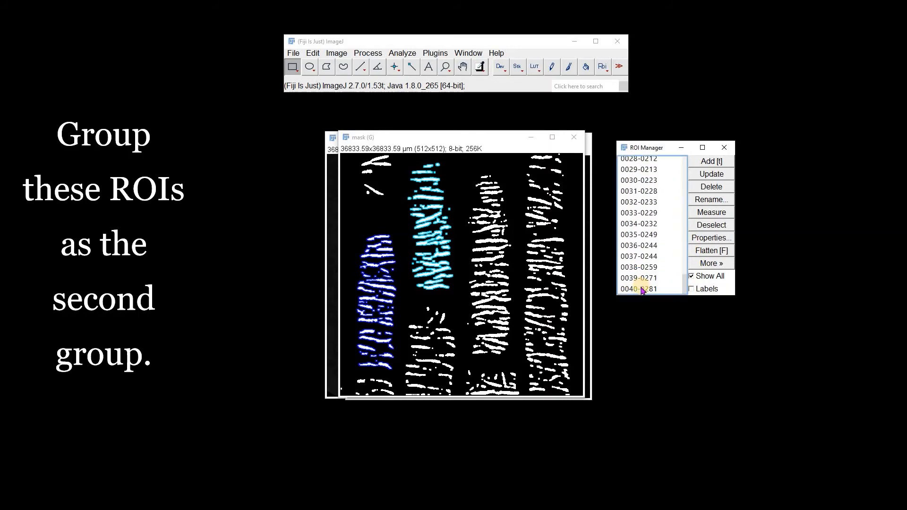
left_click(637, 288, "shift")
left_click(603, 67)
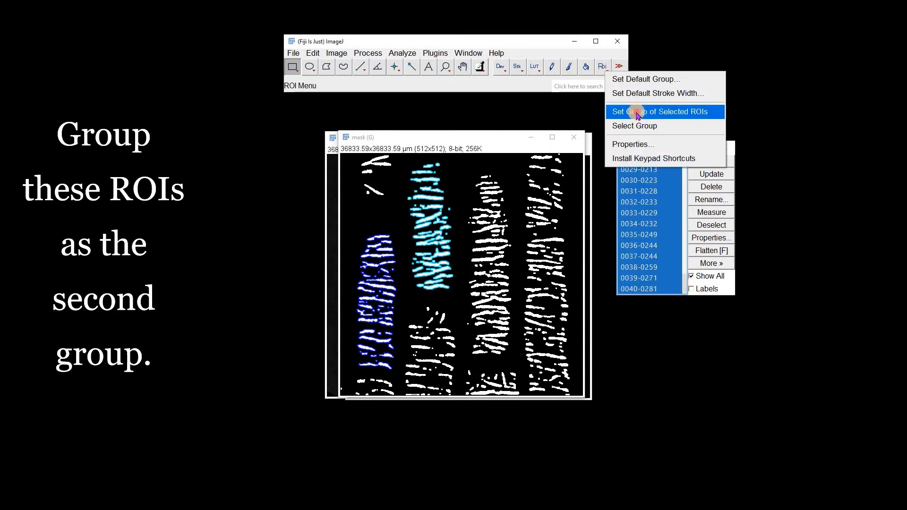
left_click(634, 110)
type("2")
left_click(442, 272)
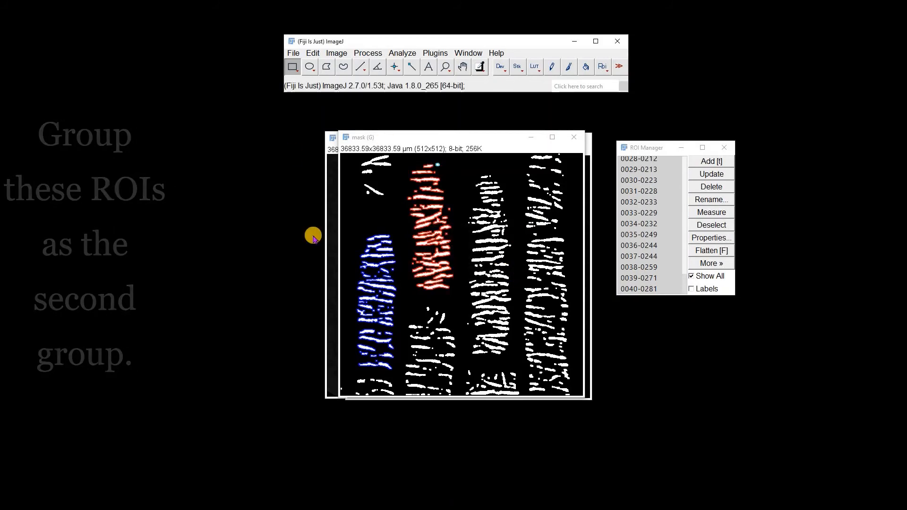
Step: Draw a rectangle around the long cluster in the mask's third column and analyze its particles with size 2-Infinity, outputting masks, summary and ROIs
scroll(682, 227, "up", 4)
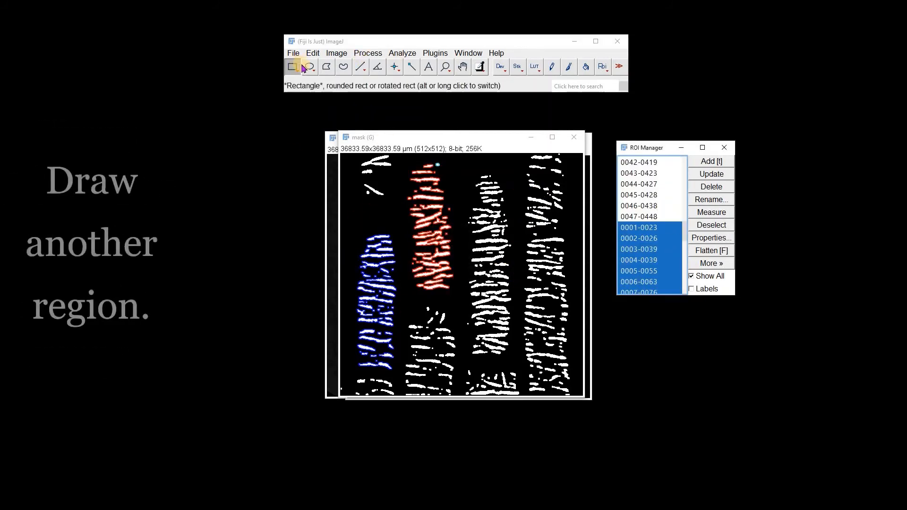
left_click(292, 67)
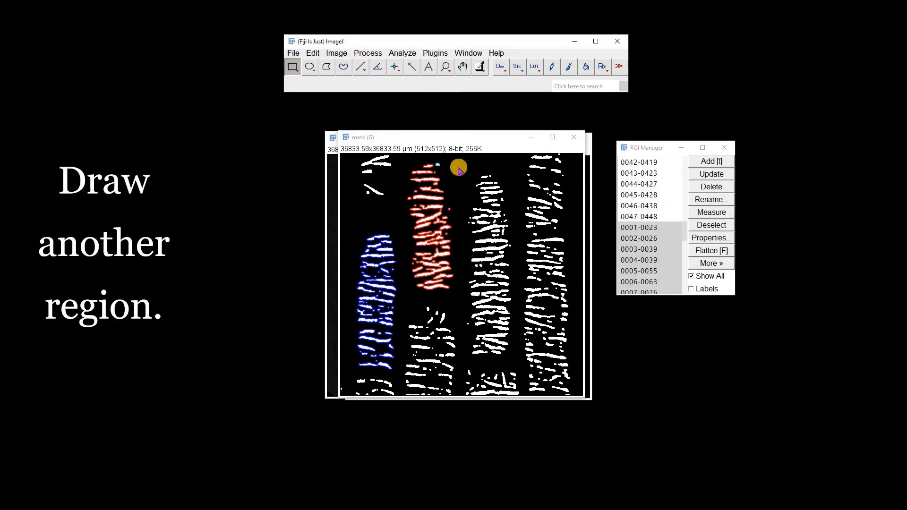
left_click_drag(526, 336, 514, 359)
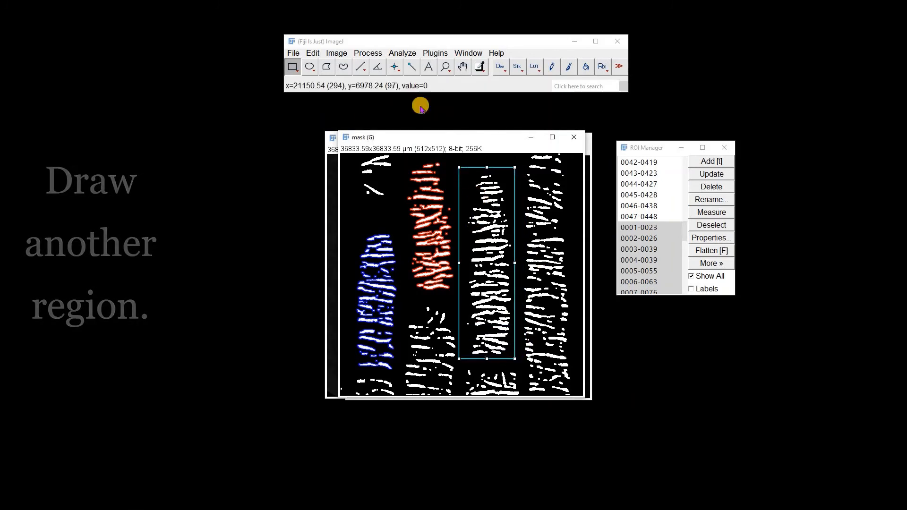
left_click(403, 53)
left_click(405, 87)
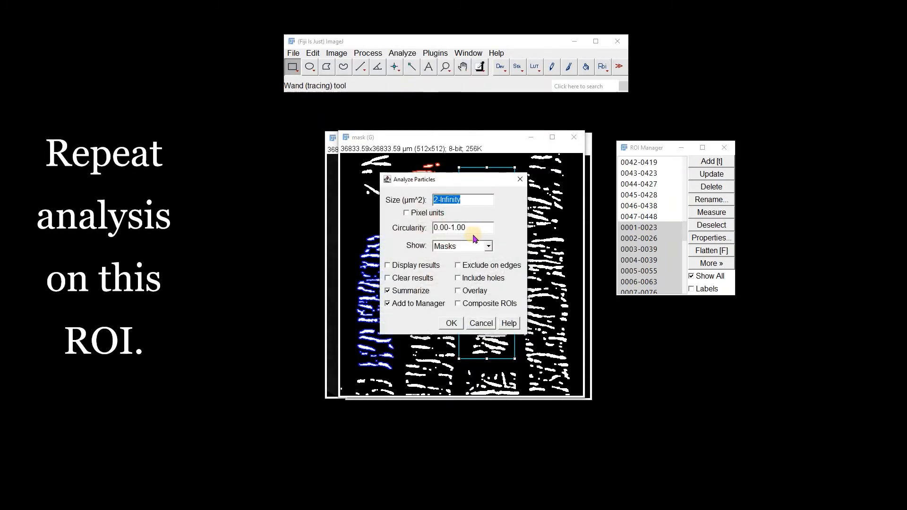
left_click(452, 323)
Step: Close the third region's Mask of mask and Summary windows and turn the ROI labels off again
left_click(565, 127)
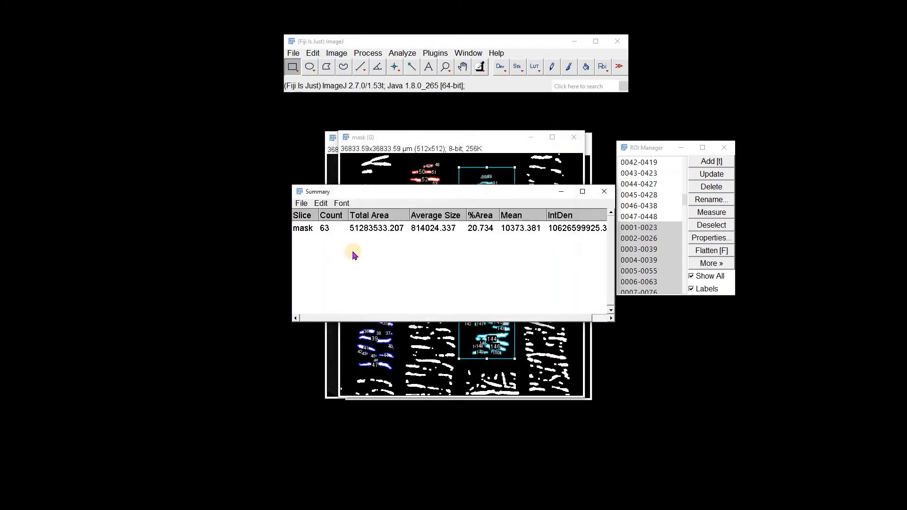
left_click(605, 195)
left_click(690, 289)
left_click(482, 235)
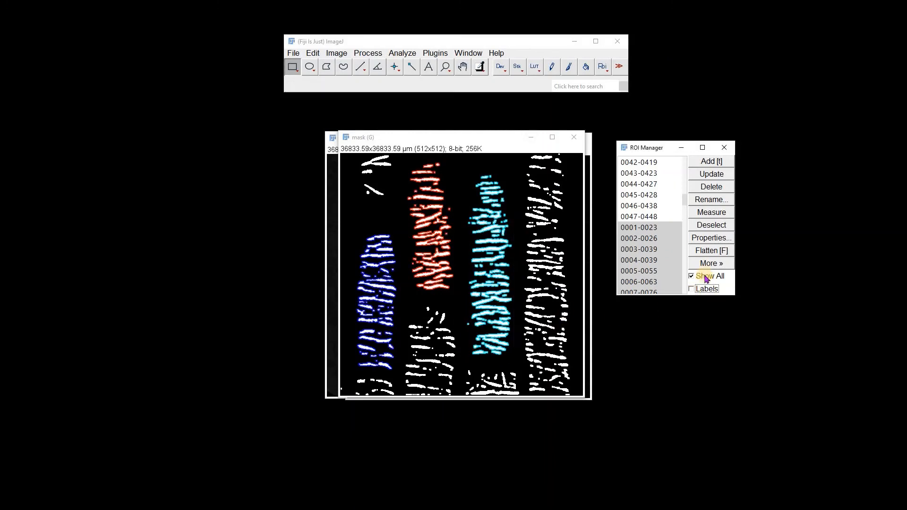
Step: Select all of the third region's ROIs, ending at 0063-0421, in the ROI Manager and set their group to 3
left_click_drag(684, 203, 682, 299)
left_click(637, 182)
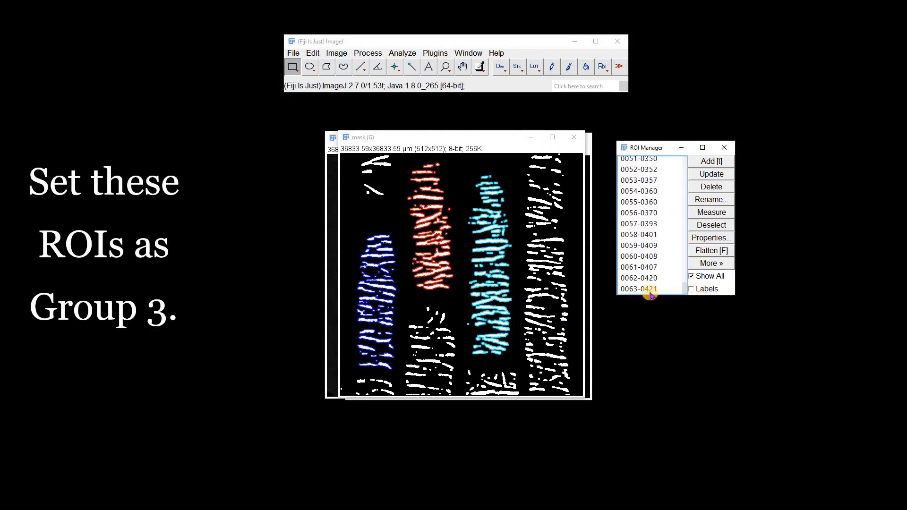
left_click(650, 290, "shift")
left_click(604, 72)
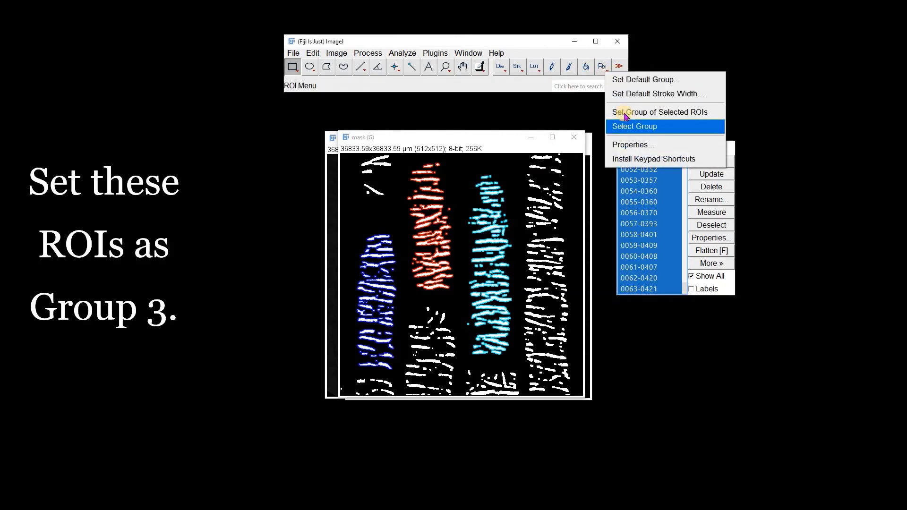
left_click(616, 112)
type("3")
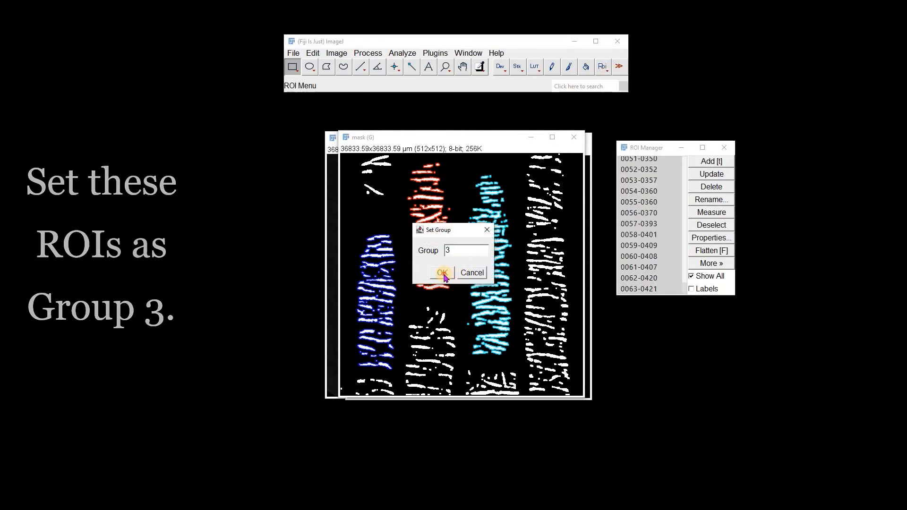
left_click(442, 272)
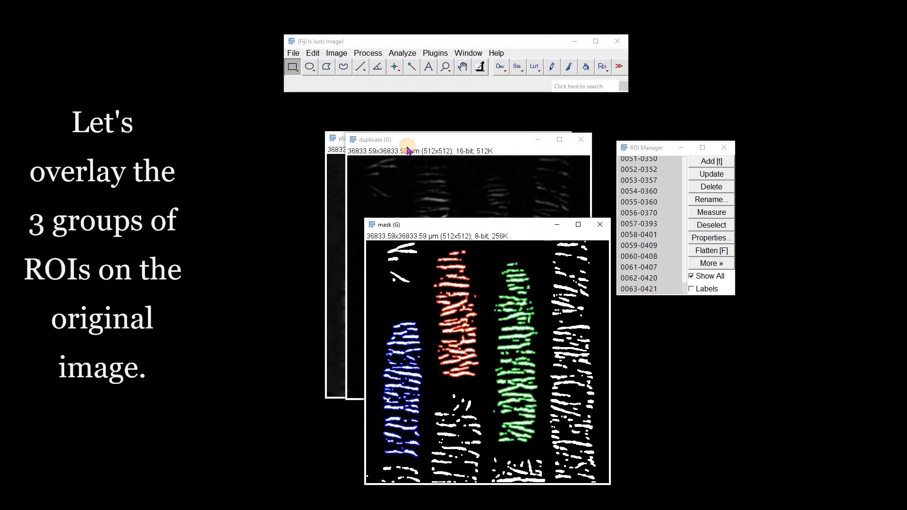
Step: Overlay all ROI groups on the original pUB10-mbd-gfp.tif image and flatten them into a separate RGB image
mouse_move(408, 141)
left_mouse_down()
mouse_move(417, 201)
mouse_move(417, 140)
left_mouse_up()
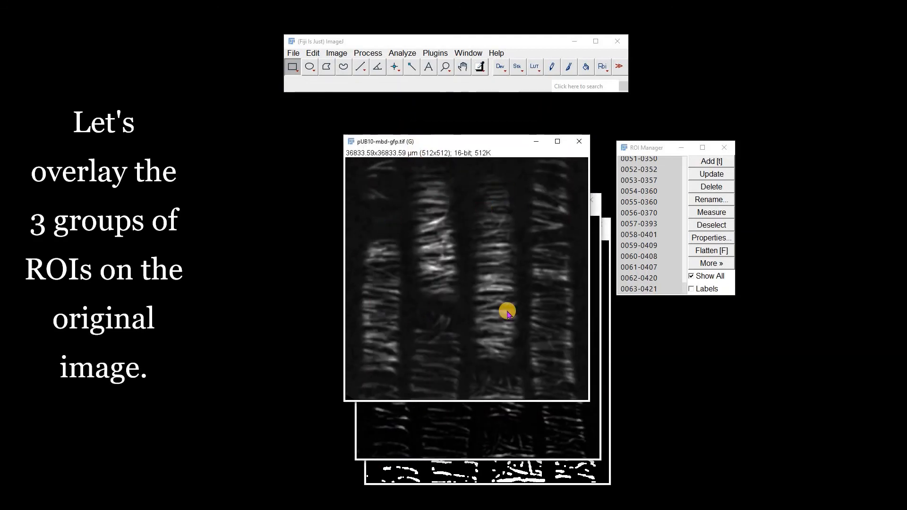
left_click(690, 278)
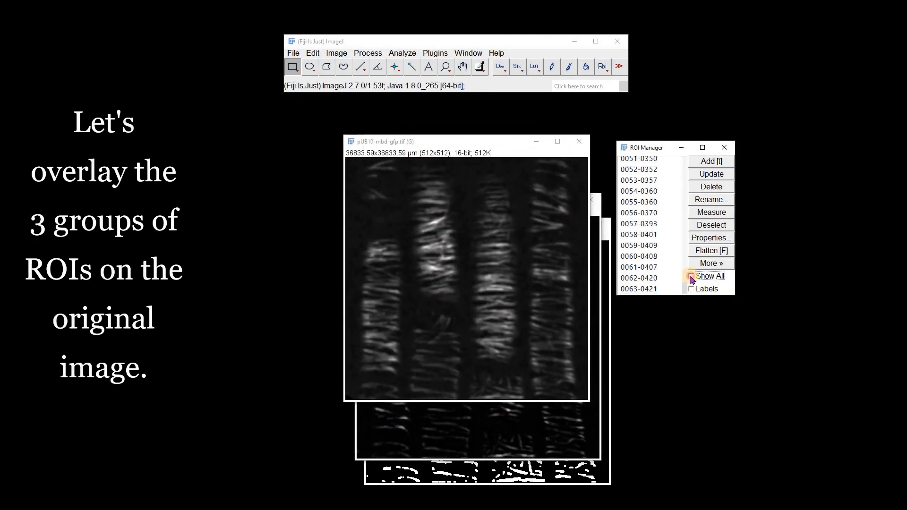
left_click(691, 277)
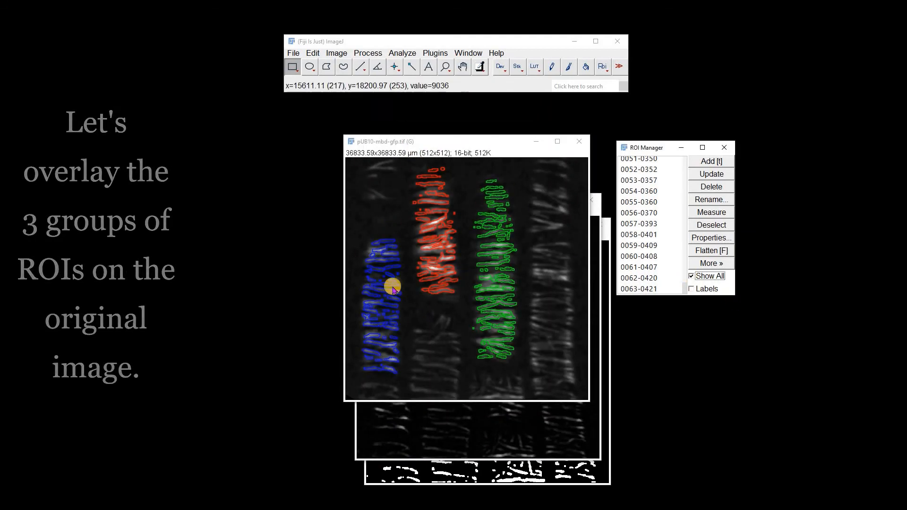
left_click(707, 252)
left_click_drag(406, 127, 374, 198)
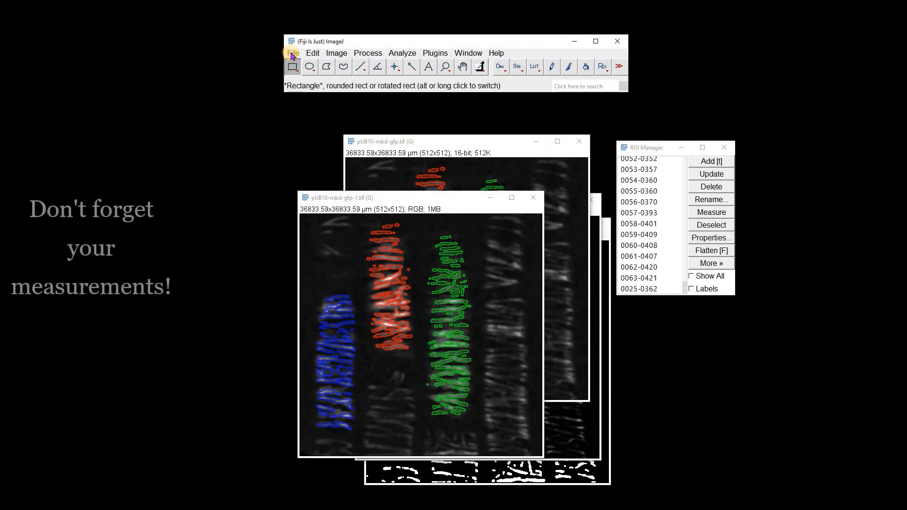
Step: Close all open images and the ROI Manager
left_click(294, 53)
left_click(318, 182)
left_click(500, 278)
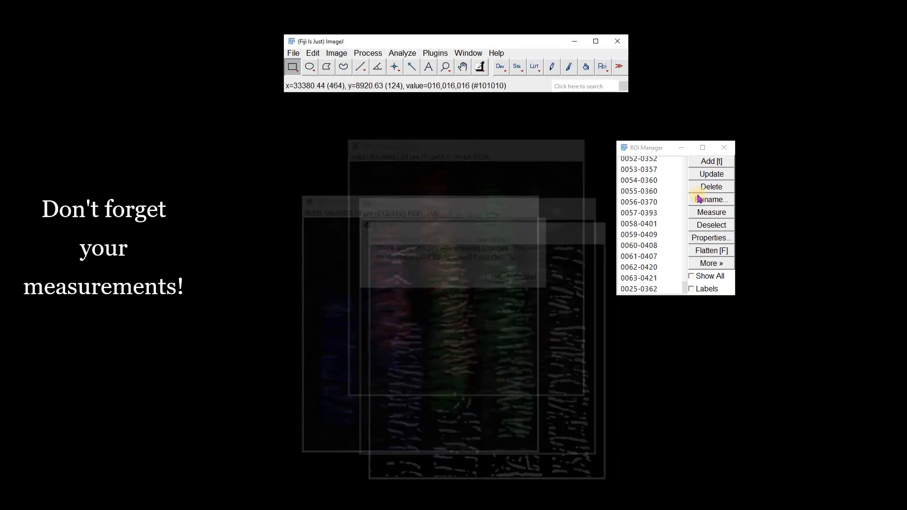
left_click(723, 148)
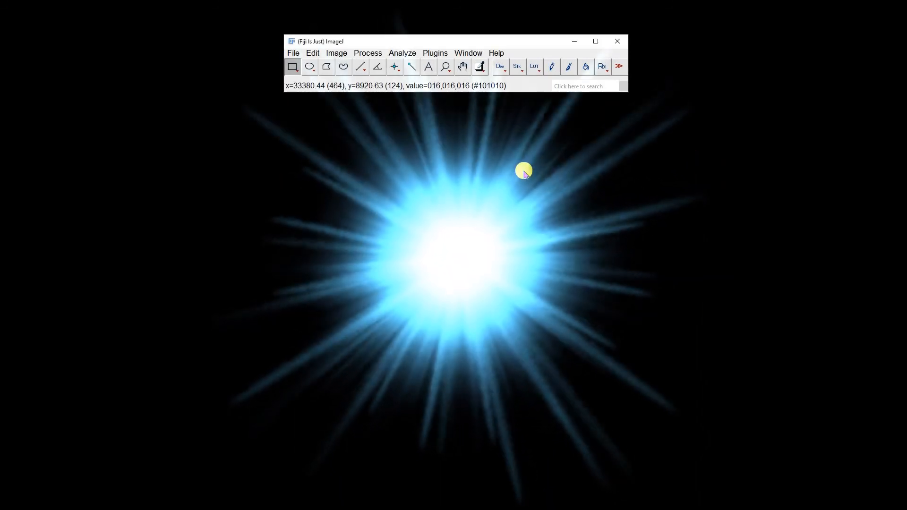